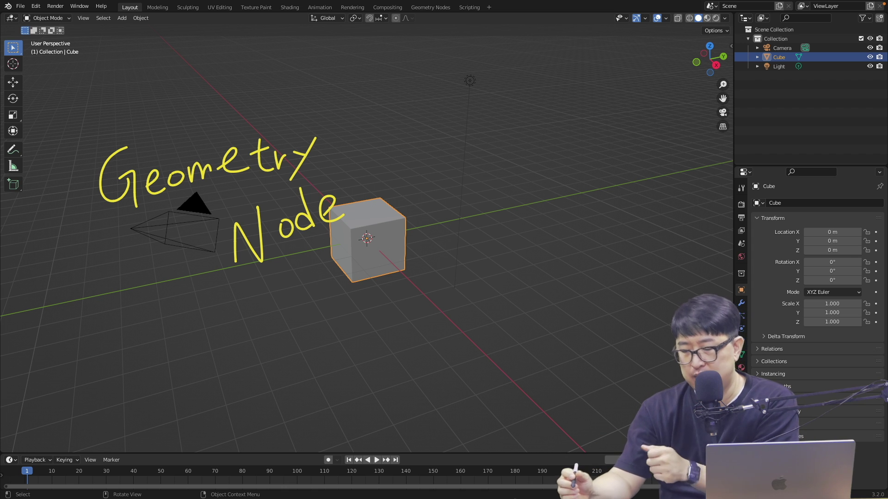
Step: Show the Cube's Modifier (wrench) properties, which list no modifiers yet
mouse_move(92, 186)
left_mouse_down()
mouse_move(105, 228)
mouse_move(176, 166)
left_mouse_up()
left_click_drag(194, 199, 243, 146)
left_click_drag(240, 173, 268, 160)
left_click_drag(278, 152, 330, 146)
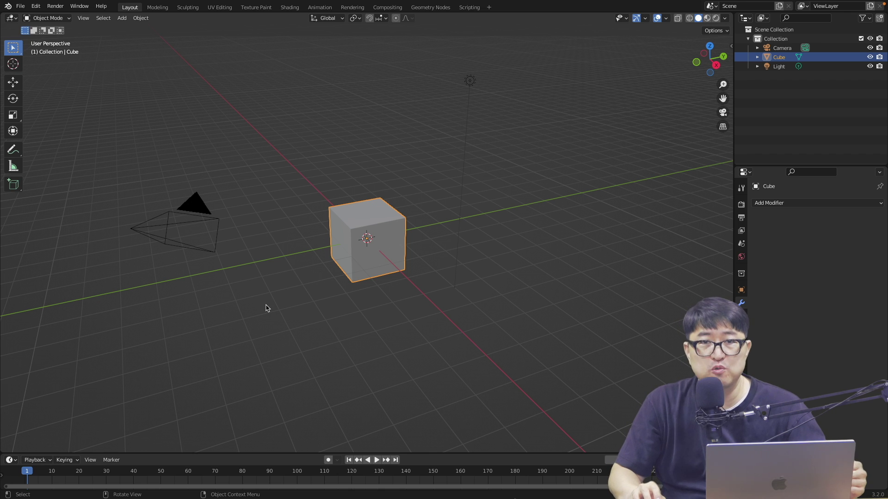
Step: Change the Timeline area into a Geometry Node Editor
key("ctrl+space")
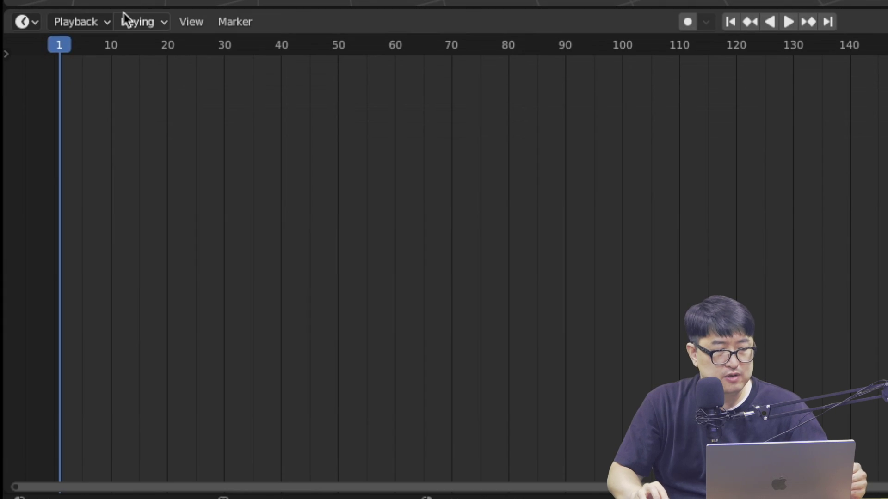
left_click(36, 10)
left_click(23, 22)
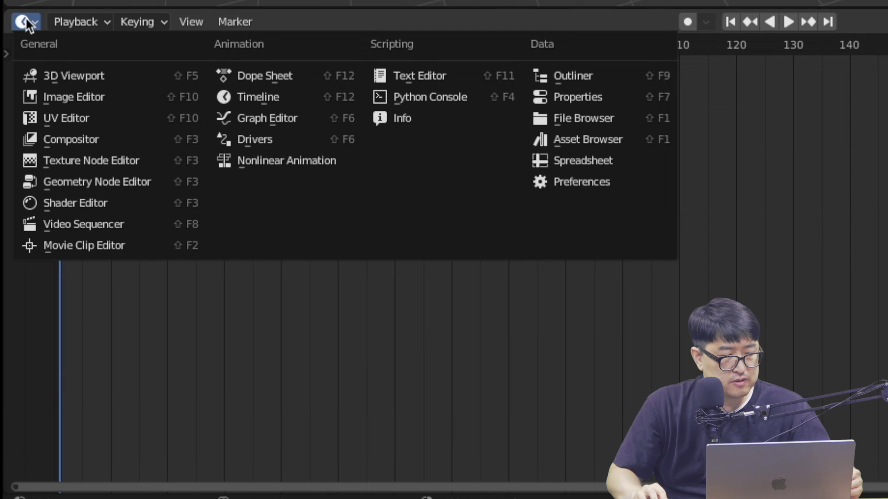
left_click(87, 188)
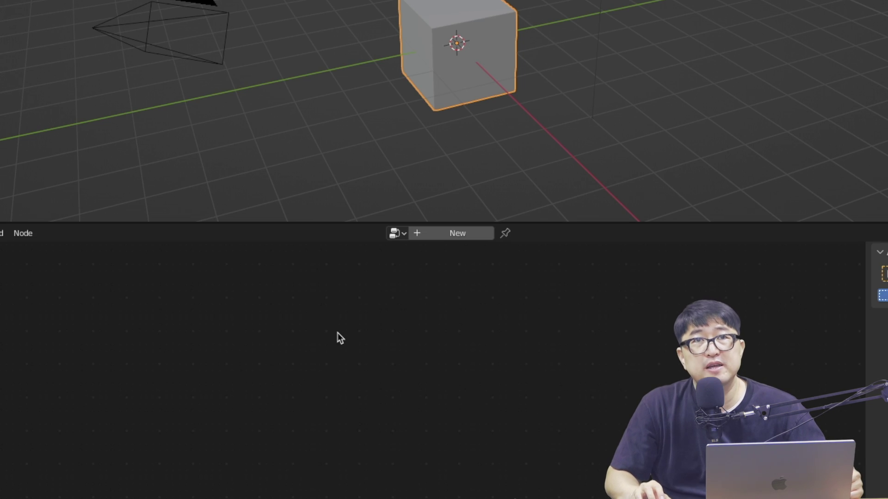
Step: Create a new geometry node group, then unlink it from the modifier
left_click(451, 235)
mouse_move(765, 290)
left_mouse_down()
mouse_move(755, 55)
mouse_move(866, 234)
mouse_move(698, 279)
left_mouse_up()
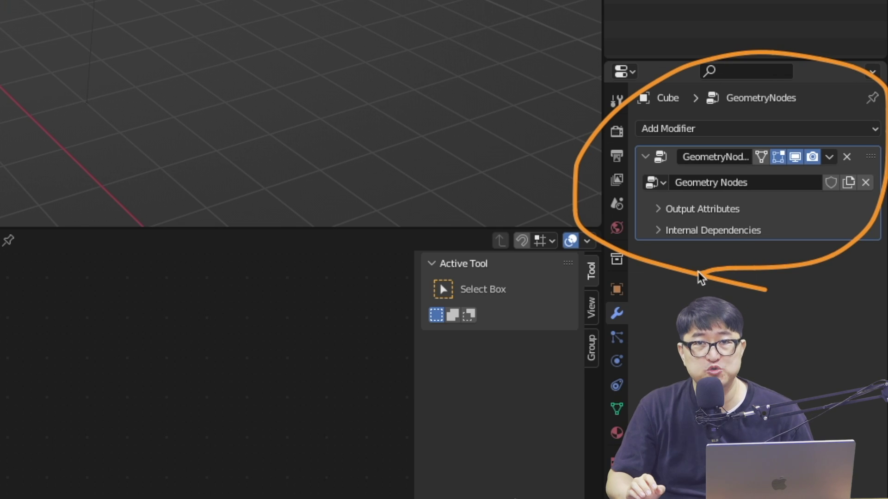
left_click(865, 231)
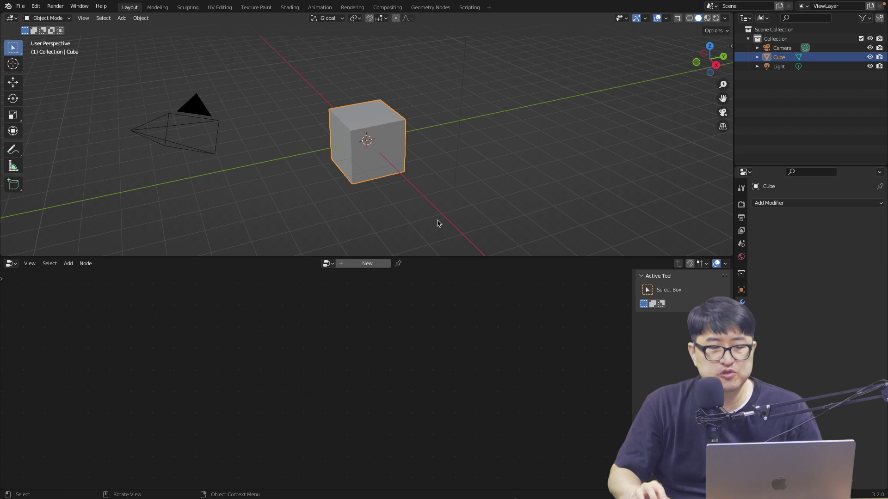
middle_click_drag(386, 182, 790, 185)
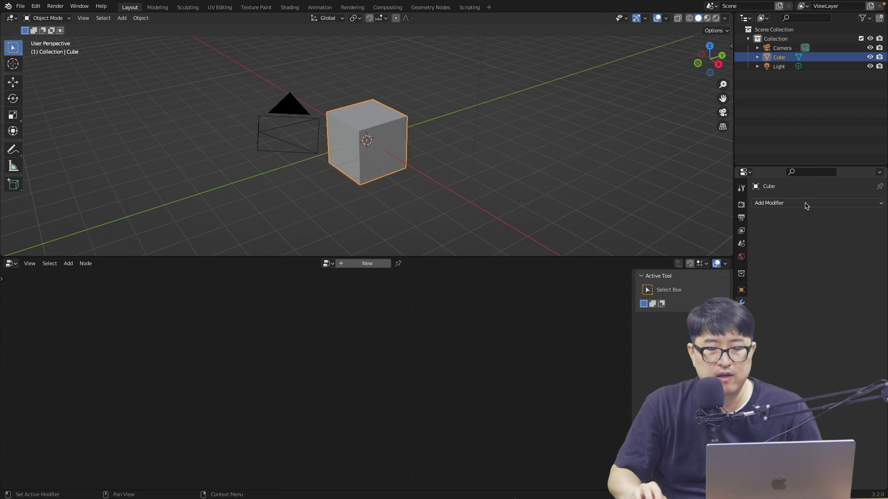
Step: Add a Geometry Nodes modifier to the Cube using node group Geometry Nodes.001
left_click(791, 203)
left_click(728, 292)
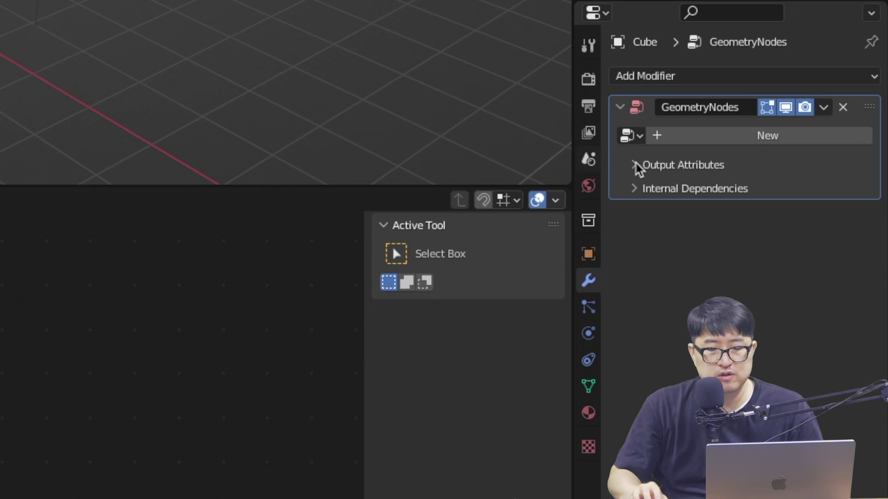
left_click(786, 141)
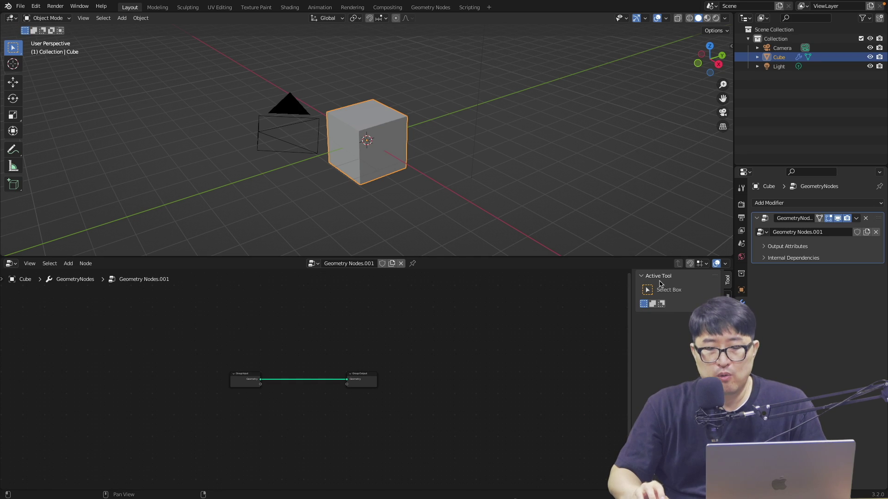
left_click(760, 236)
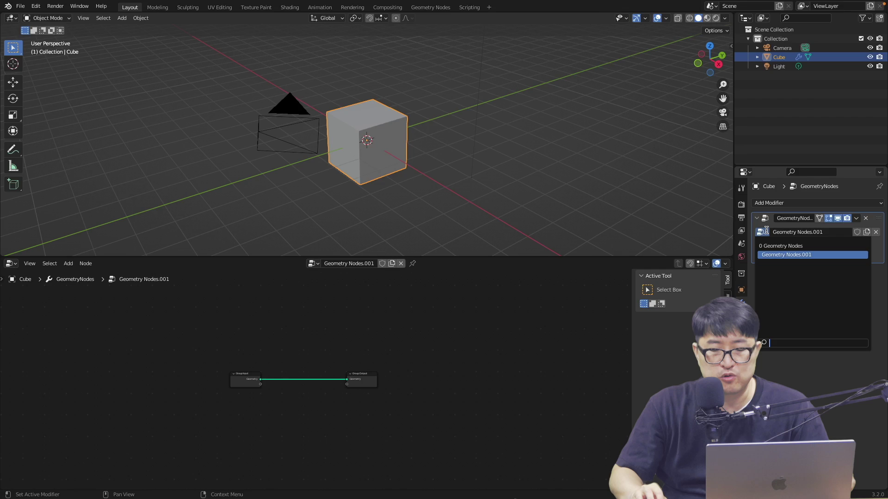
left_click(784, 247)
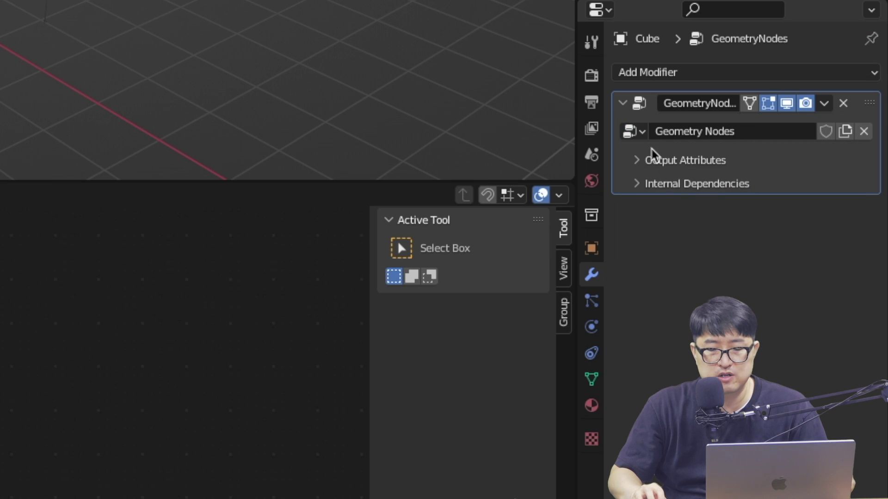
left_click(631, 131)
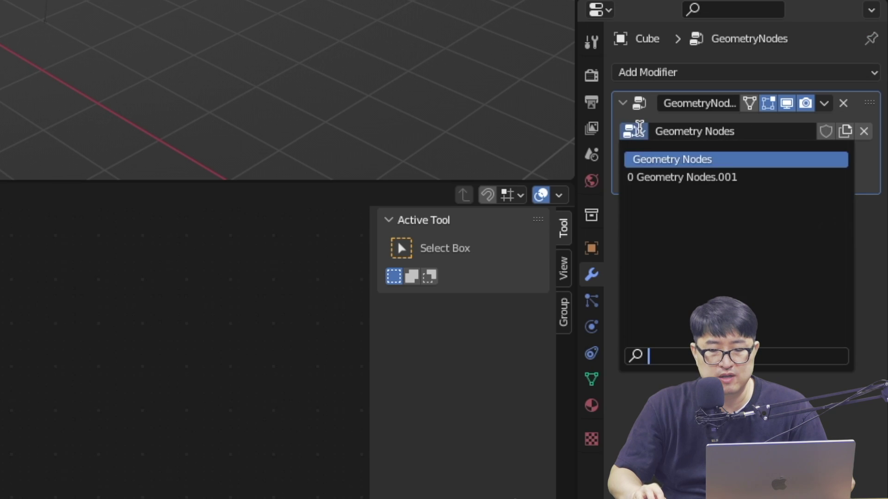
left_click(656, 176)
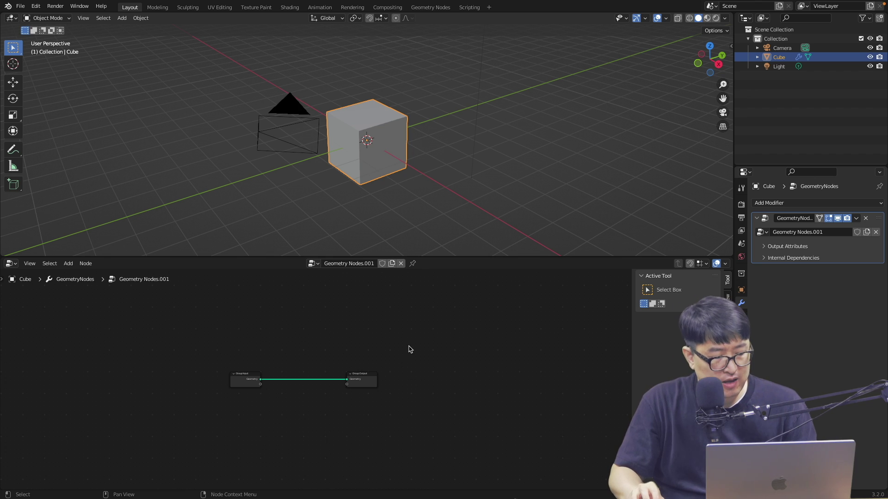
Step: Search 'trans' and drop a Transform node onto the Group Input–Group Output link
key("shift+a")
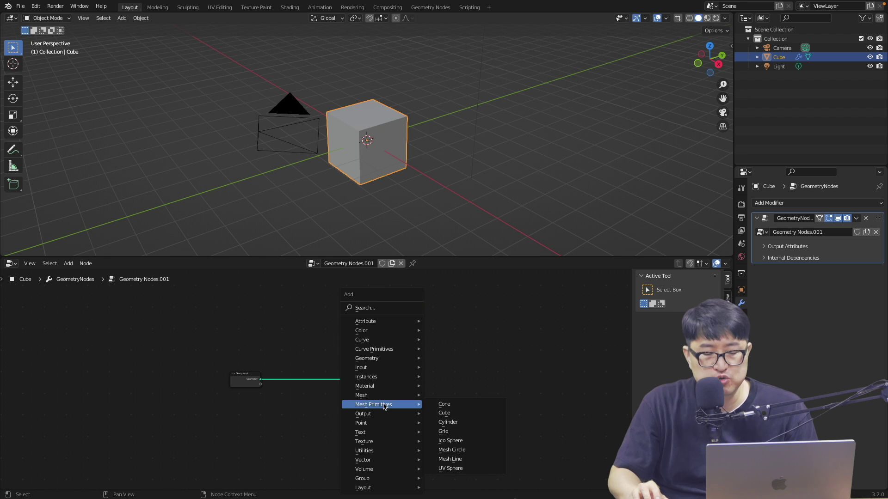
left_click(67, 262)
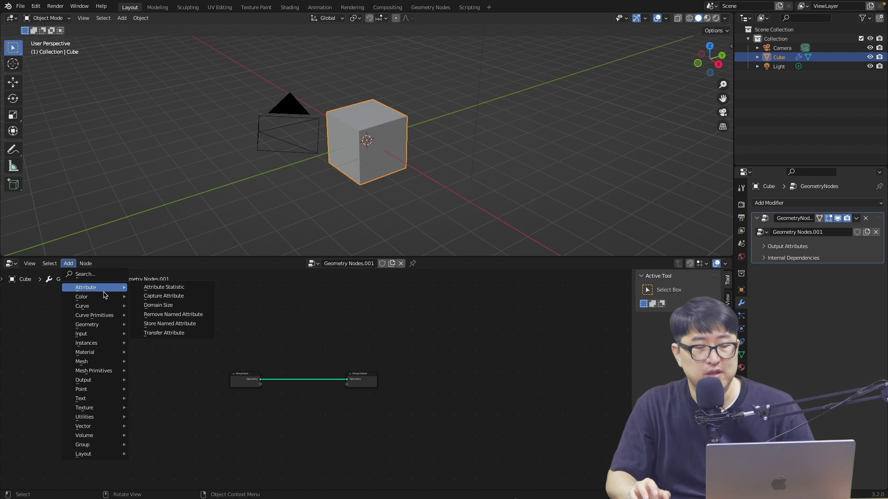
mouse_move(94, 315)
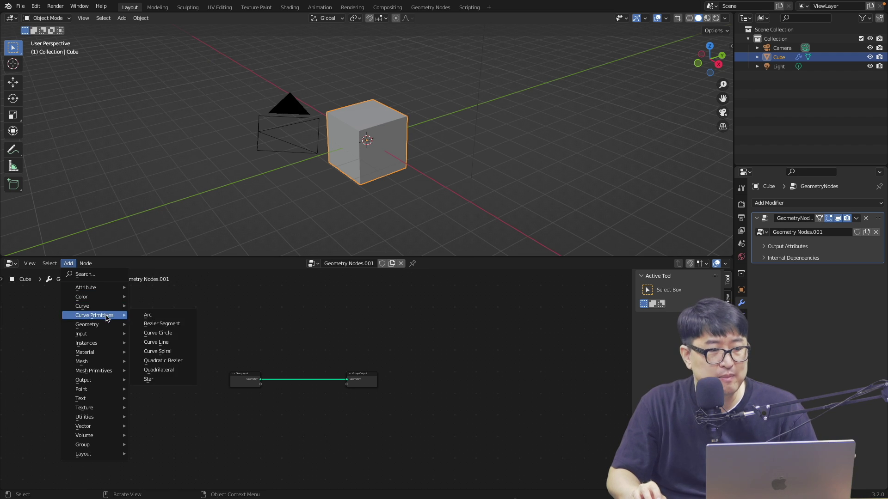
key("Home")
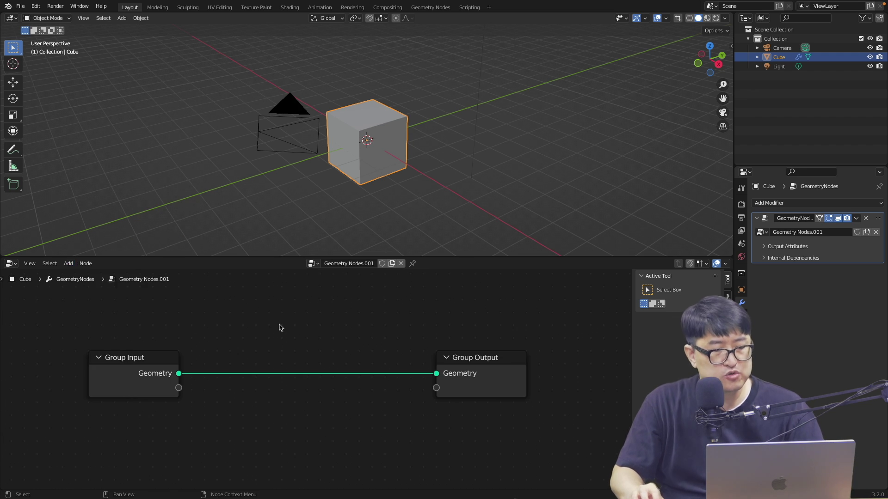
key("shift+a")
type("trans")
key("Return")
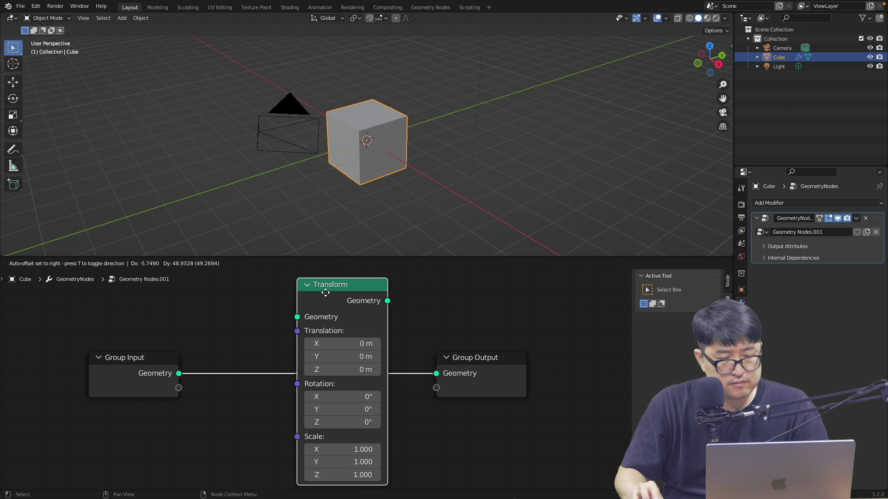
left_click(359, 289)
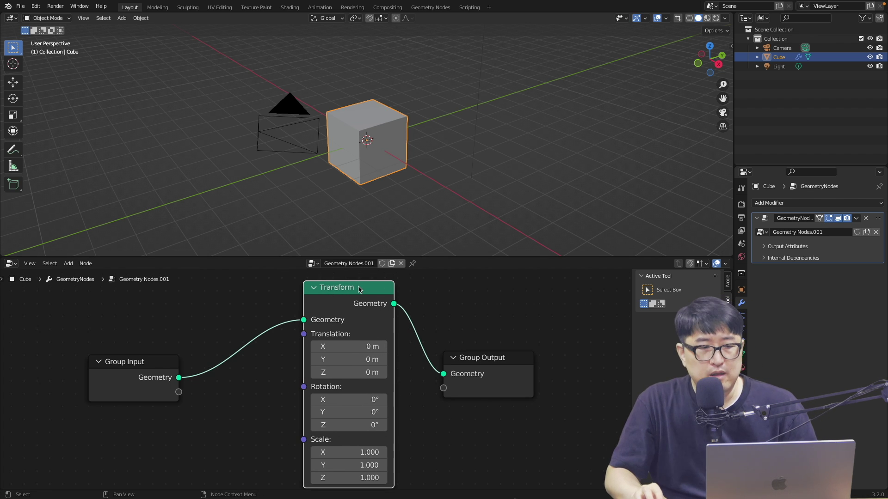
Step: Nudge the Transform node slightly up and left between Group Input and Group Output
left_click_drag(358, 290, 349, 287)
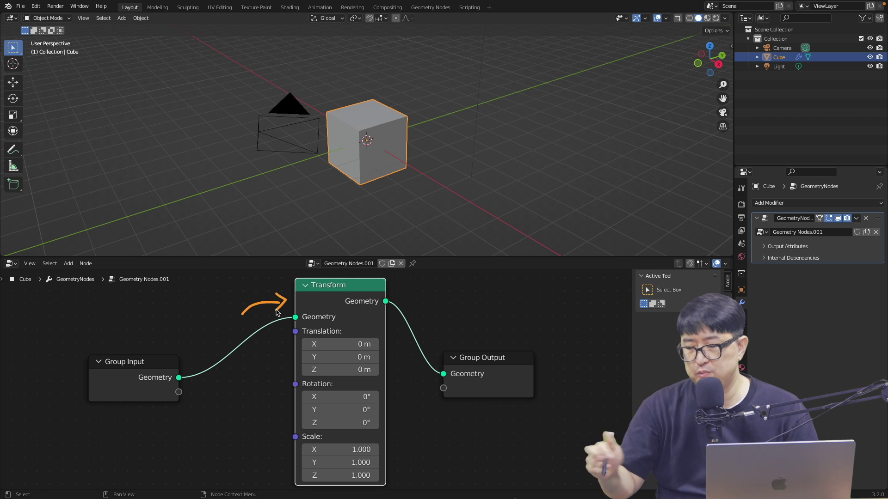
mouse_move(231, 283)
left_mouse_down()
mouse_move(252, 289)
mouse_move(292, 263)
left_mouse_up()
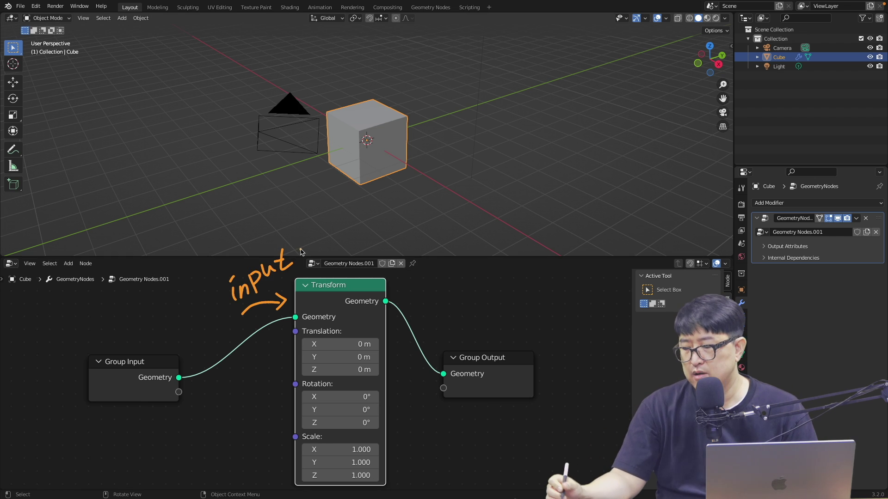
mouse_move(395, 289)
left_mouse_down()
mouse_move(417, 316)
mouse_move(425, 314)
left_mouse_up()
mouse_move(437, 272)
left_mouse_down()
mouse_move(492, 289)
mouse_move(534, 277)
left_mouse_up()
mouse_move(303, 319)
left_mouse_down()
mouse_move(289, 324)
mouse_move(303, 314)
left_mouse_up()
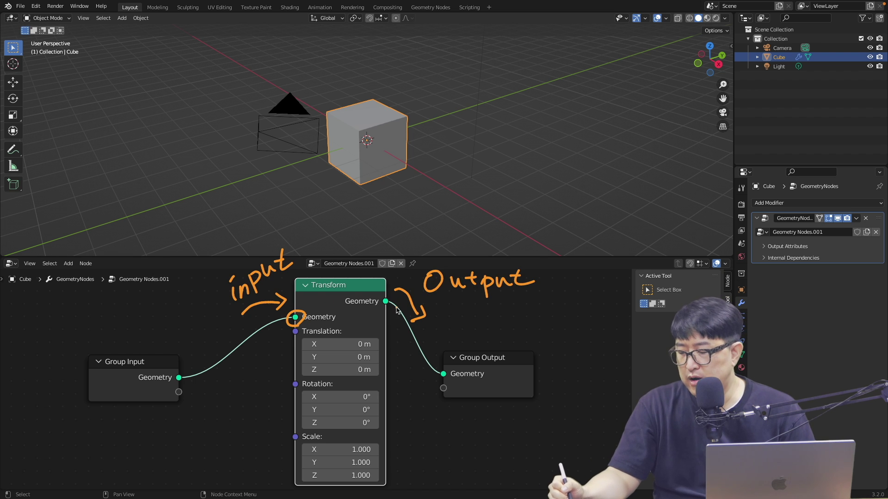
mouse_move(398, 308)
left_mouse_down()
mouse_move(389, 322)
mouse_move(383, 311)
left_mouse_up()
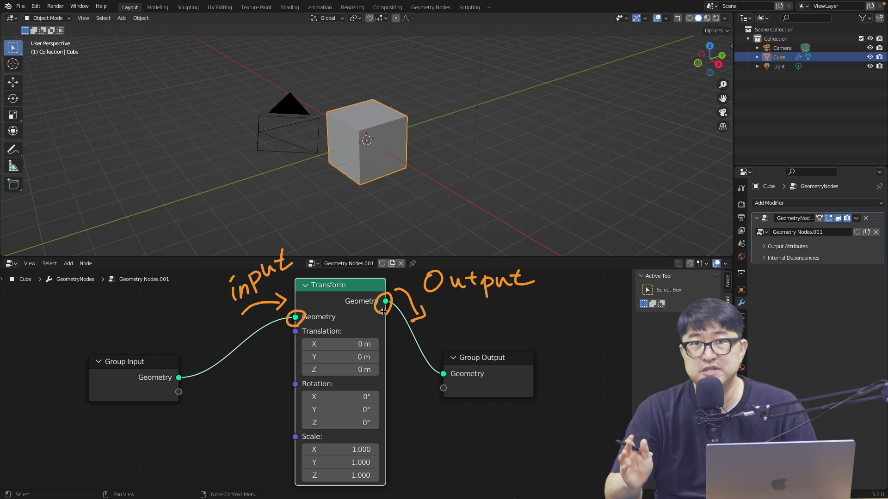
left_click_drag(340, 297, 336, 304)
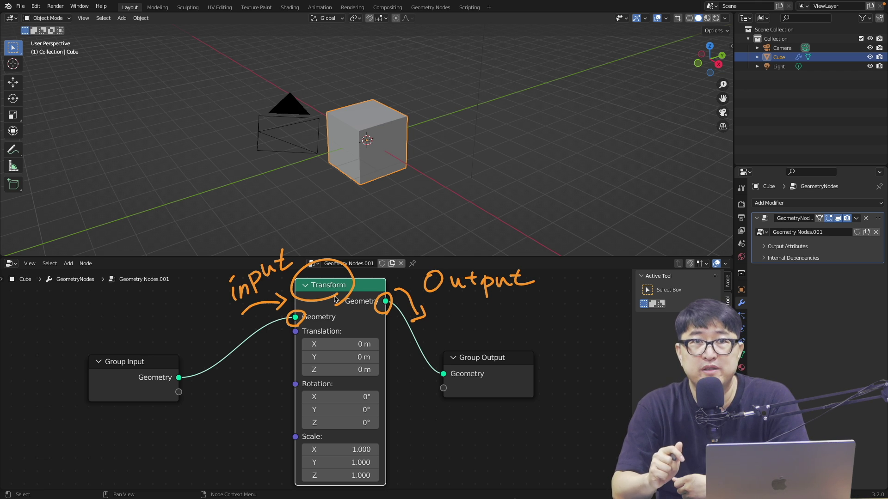
key("Escape")
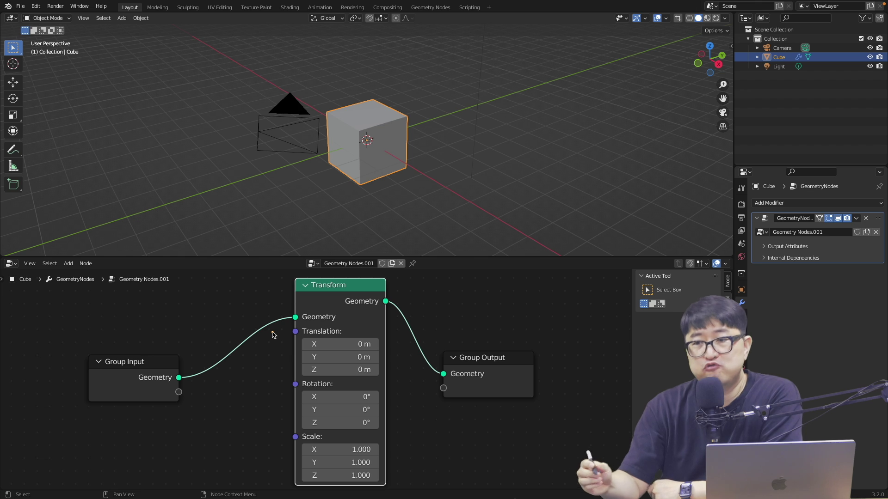
Step: Draw annotation strokes over the upper part of the on-screen diagram
mouse_move(137, 115)
left_mouse_down()
mouse_move(122, 134)
mouse_move(127, 201)
mouse_move(236, 189)
left_mouse_up()
left_click_drag(180, 125, 278, 202)
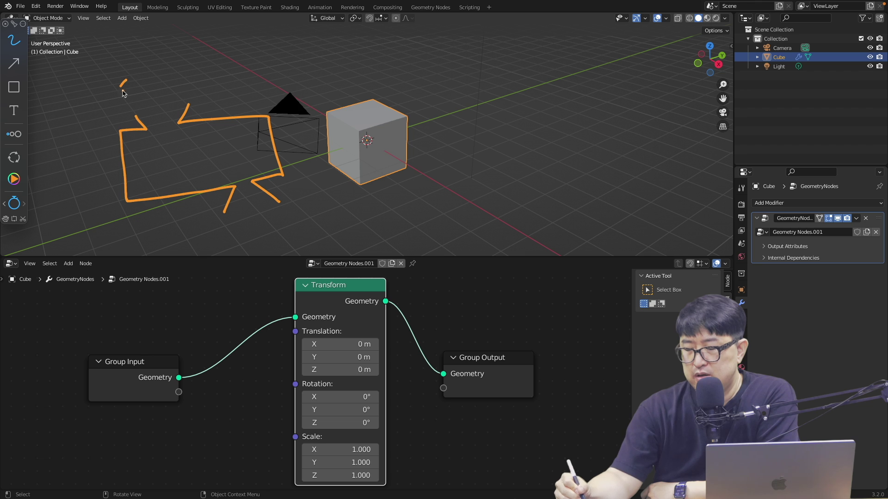
left_click_drag(123, 93, 124, 108)
left_click_drag(129, 102, 139, 99)
left_click_drag(141, 111, 152, 90)
left_click_drag(155, 88, 206, 85)
left_click_drag(204, 70, 190, 86)
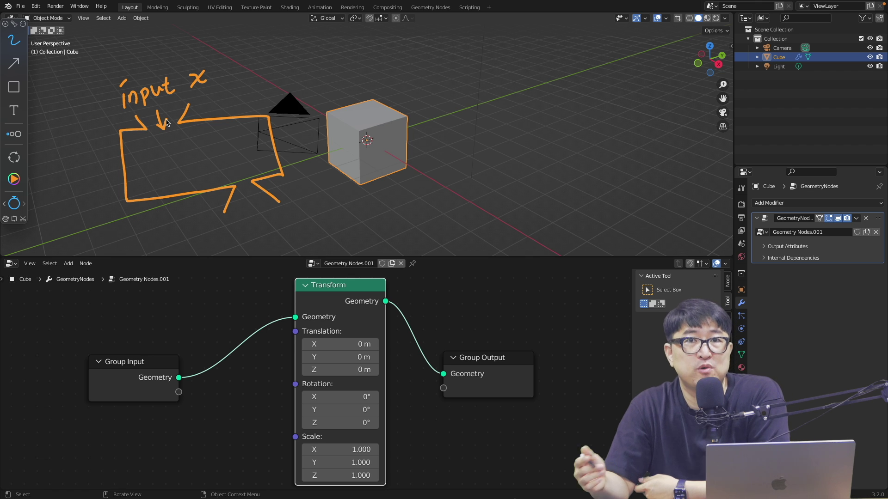
left_click_drag(151, 175, 254, 155)
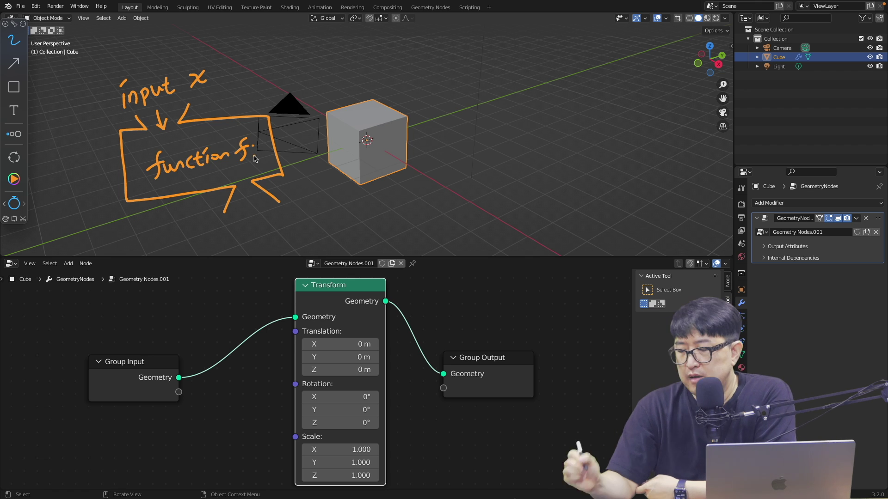
mouse_move(239, 227)
left_mouse_down()
mouse_move(239, 219)
mouse_move(298, 216)
mouse_move(306, 224)
left_mouse_up()
mouse_move(333, 200)
left_mouse_down()
mouse_move(348, 224)
mouse_move(365, 217)
left_mouse_up()
left_click_drag(371, 199, 374, 221)
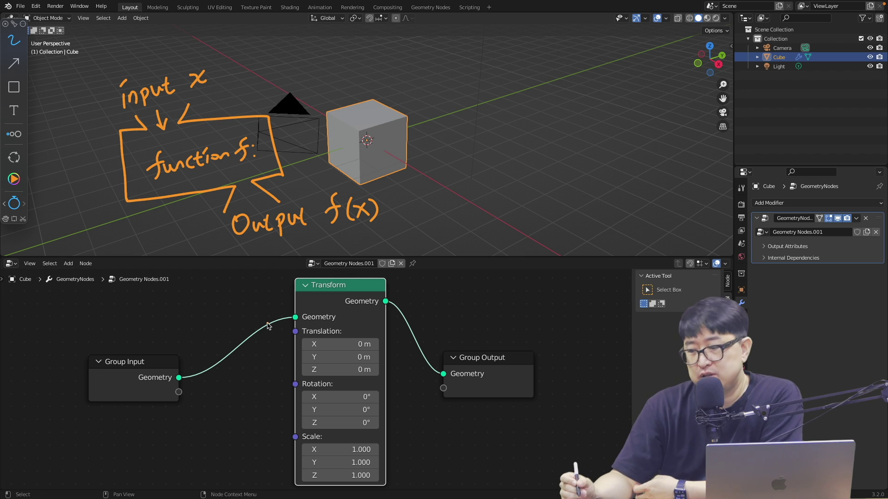
Step: Add further annotation strokes lower down and along the top of the diagram
left_click_drag(233, 376, 283, 333)
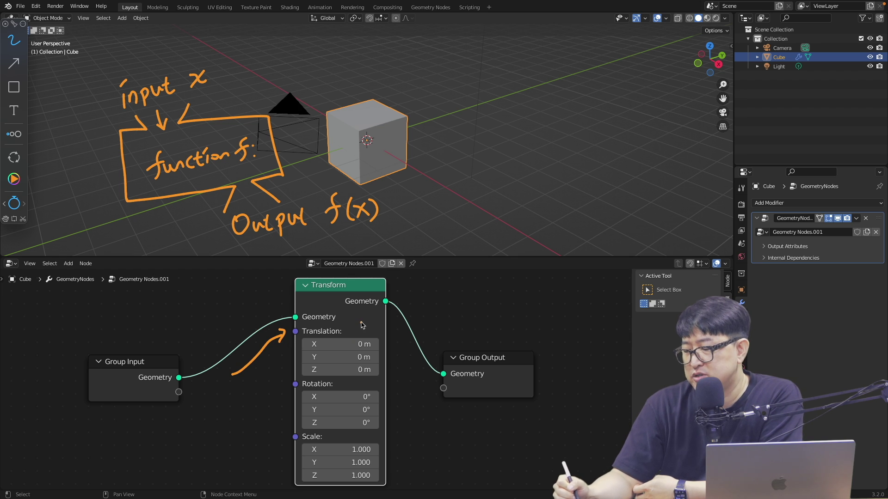
left_click_drag(233, 315, 280, 296)
mouse_move(275, 304)
left_mouse_down()
mouse_move(319, 318)
mouse_move(382, 302)
left_mouse_up()
left_click_drag(407, 298, 422, 318)
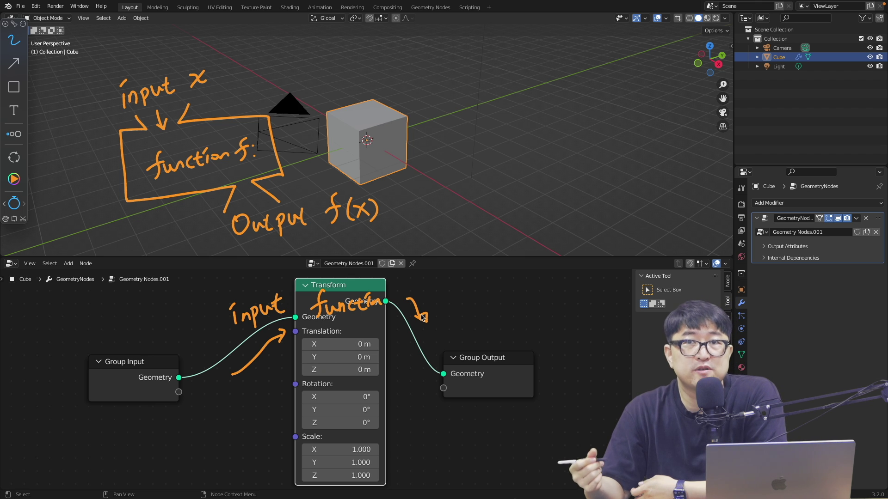
left_click_drag(423, 336, 490, 327)
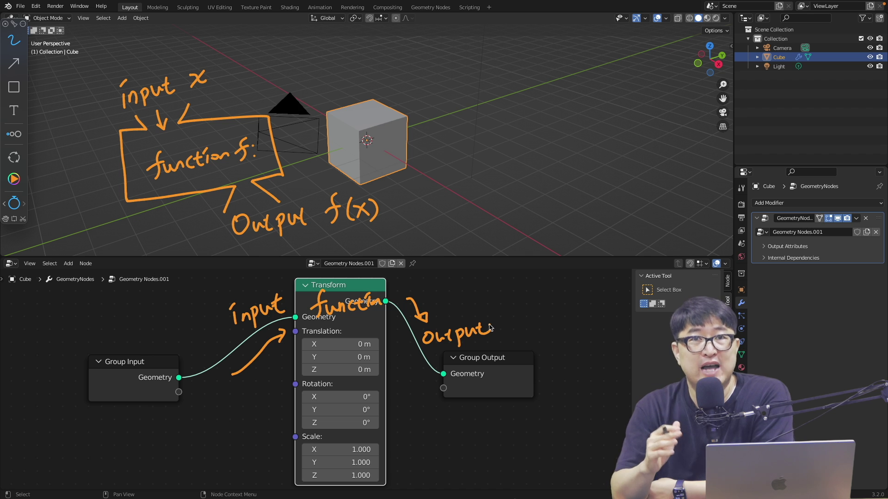
mouse_move(236, 61)
left_mouse_down()
mouse_move(263, 79)
mouse_move(457, 51)
left_mouse_up()
left_click_drag(465, 33, 461, 56)
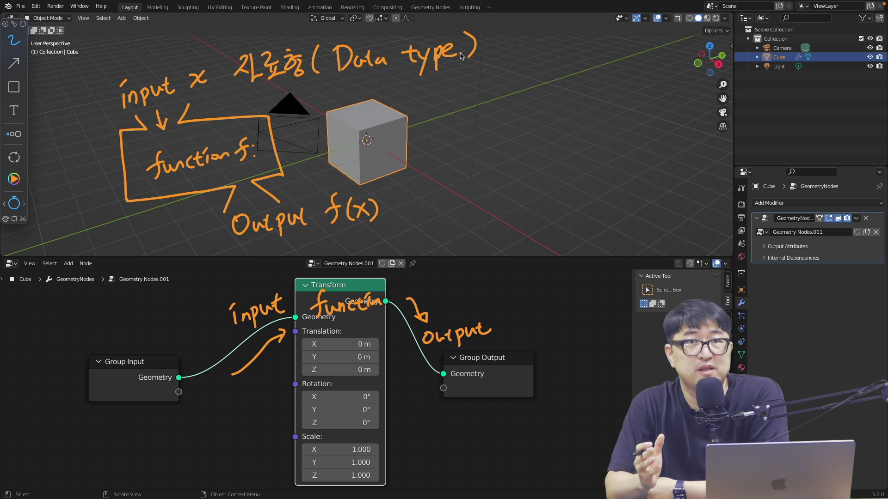
Step: Write 1 under 'type)' with branch arrows to 숫자 1 and 숫자 1.00
left_click_drag(438, 95, 451, 113)
left_click_drag(438, 119, 464, 115)
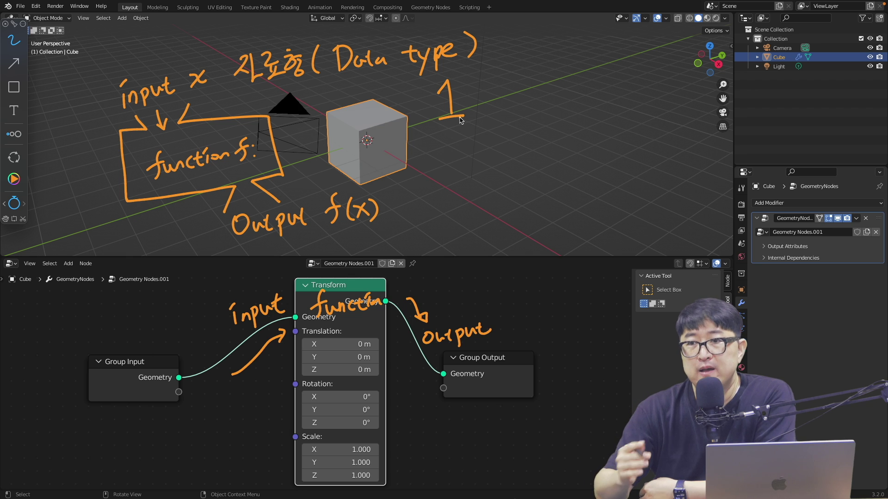
left_click_drag(481, 94, 515, 92)
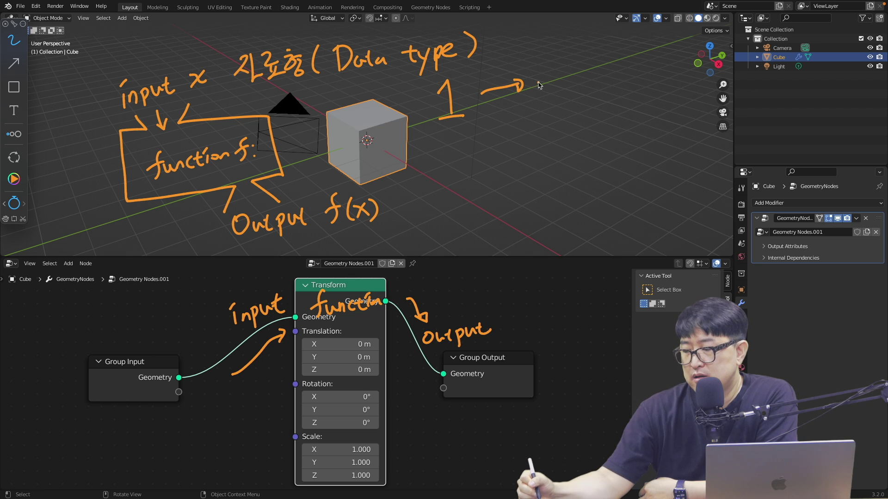
mouse_move(541, 62)
left_mouse_down()
mouse_move(535, 78)
mouse_move(550, 98)
mouse_move(578, 82)
mouse_move(610, 81)
left_mouse_up()
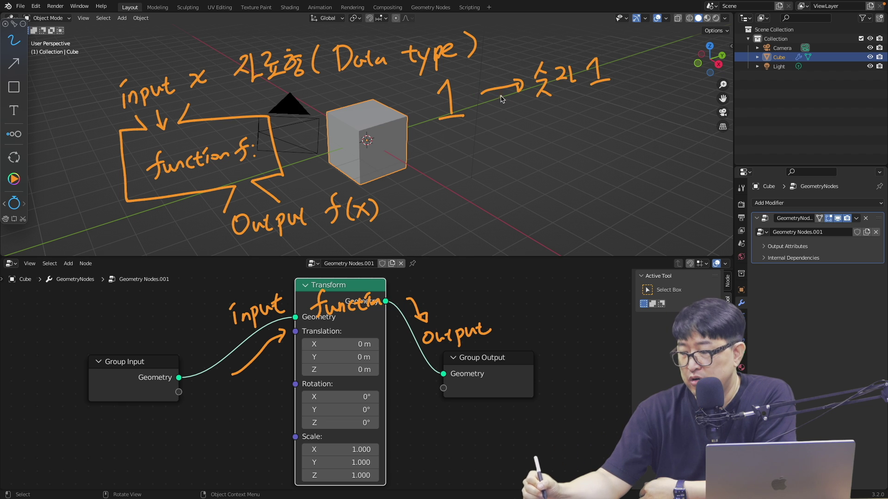
mouse_move(486, 96)
left_mouse_down()
mouse_move(519, 143)
mouse_move(577, 139)
left_mouse_up()
mouse_move(601, 110)
left_mouse_down()
mouse_move(598, 136)
mouse_move(625, 130)
left_mouse_up()
left_click(611, 131)
left_click_drag(643, 114, 594, 145)
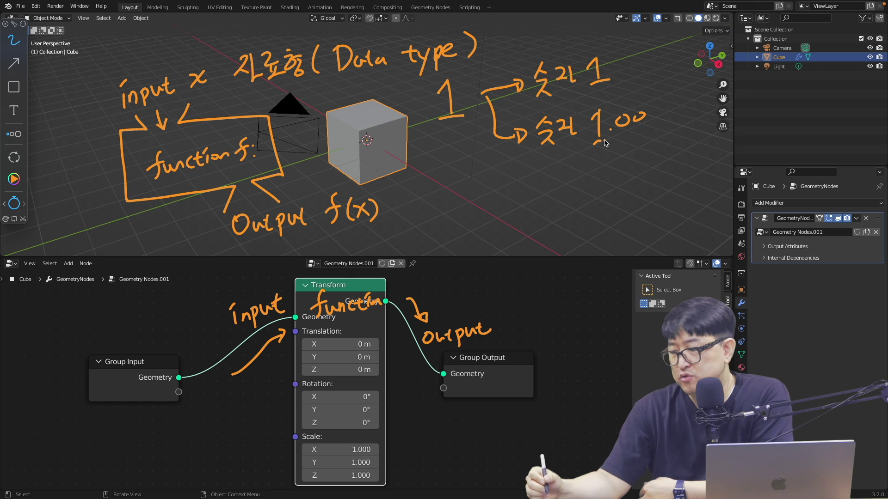
Step: Draw a third branch arrow ending in a quoted "1"
left_click_drag(487, 107, 532, 190)
mouse_move(525, 181)
left_mouse_down()
mouse_move(527, 200)
mouse_move(577, 195)
left_mouse_up()
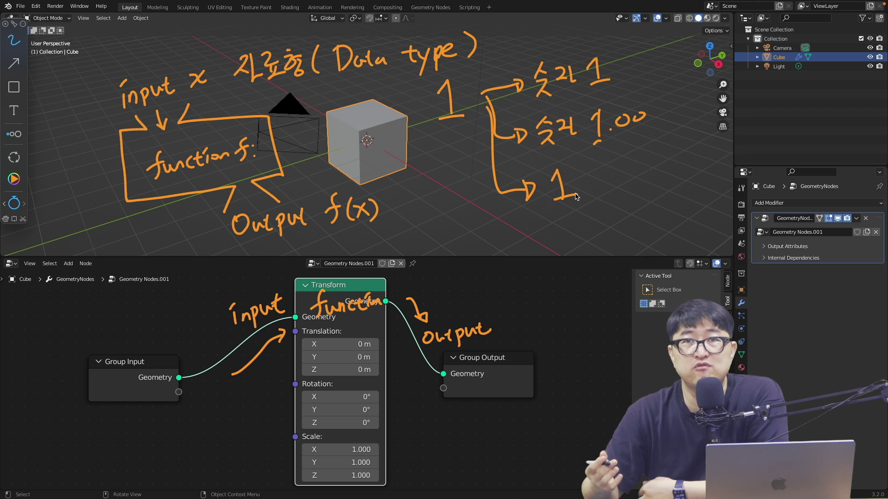
left_click_drag(537, 167, 536, 173)
left_click_drag(542, 166, 540, 172)
left_click_drag(573, 165, 571, 170)
left_click_drag(577, 164, 575, 169)
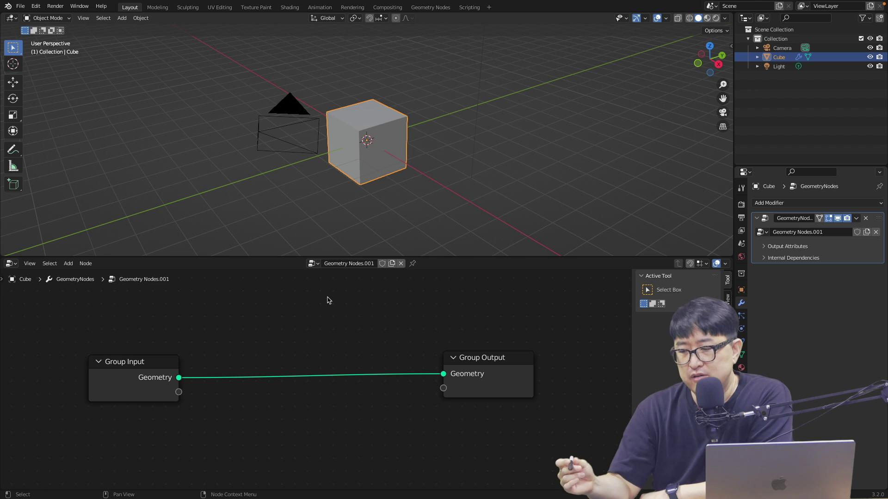
Step: Drag Group Input closer to Group Output, circle the Geometry sockets, then clear the notes
mouse_move(153, 368)
left_mouse_down()
mouse_move(254, 361)
mouse_move(263, 386)
mouse_move(285, 359)
left_mouse_up()
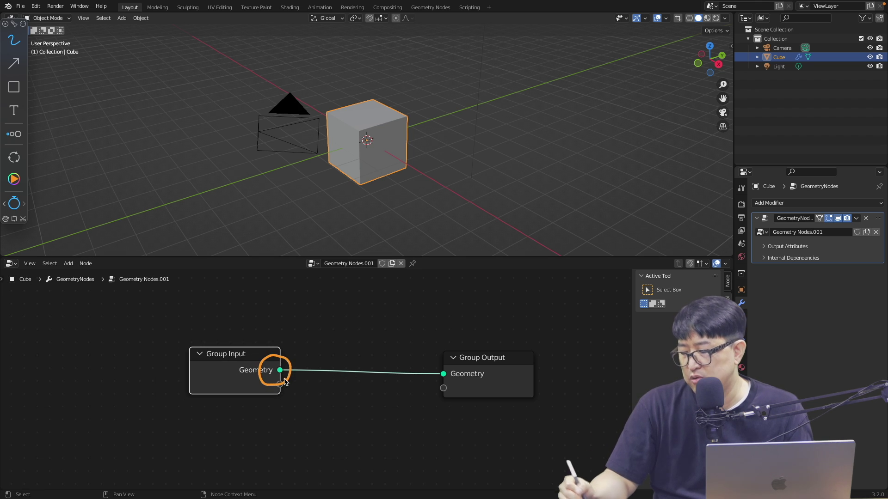
mouse_move(445, 384)
left_mouse_down()
mouse_move(433, 364)
mouse_move(442, 382)
left_mouse_up()
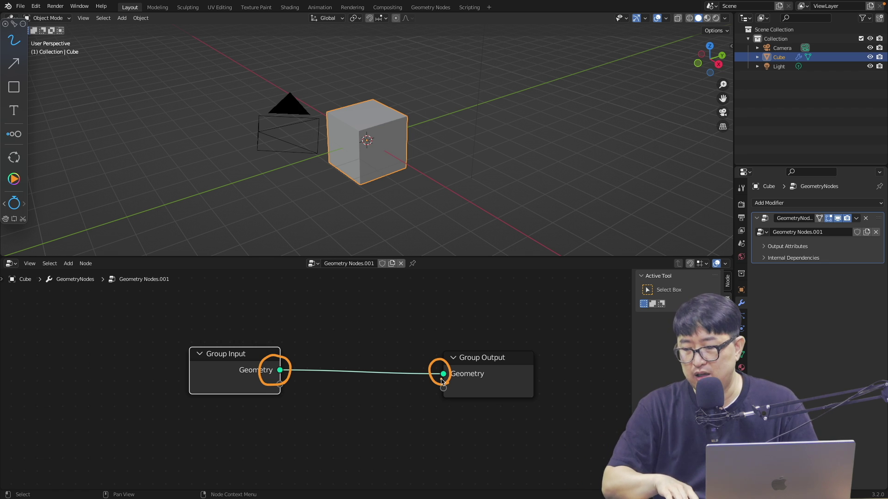
key("Escape")
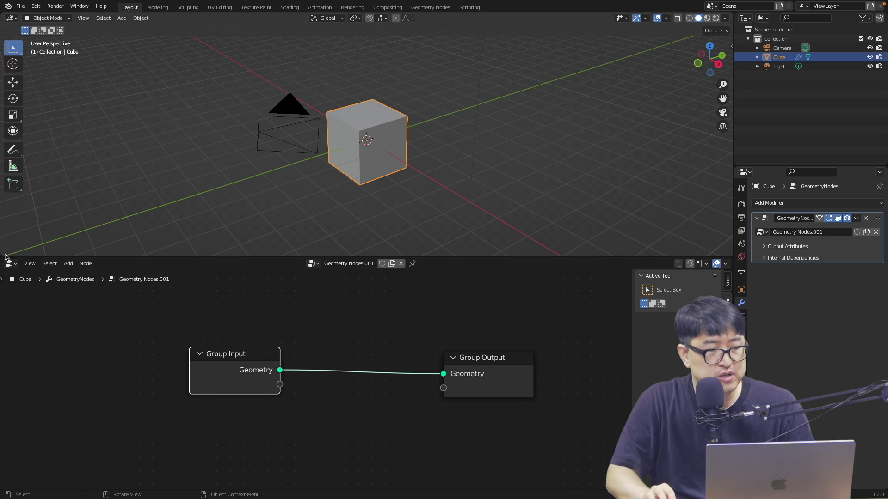
Step: Split the 3D view and make the left half a Spreadsheet
left_click_drag(1, 253, 313, 253)
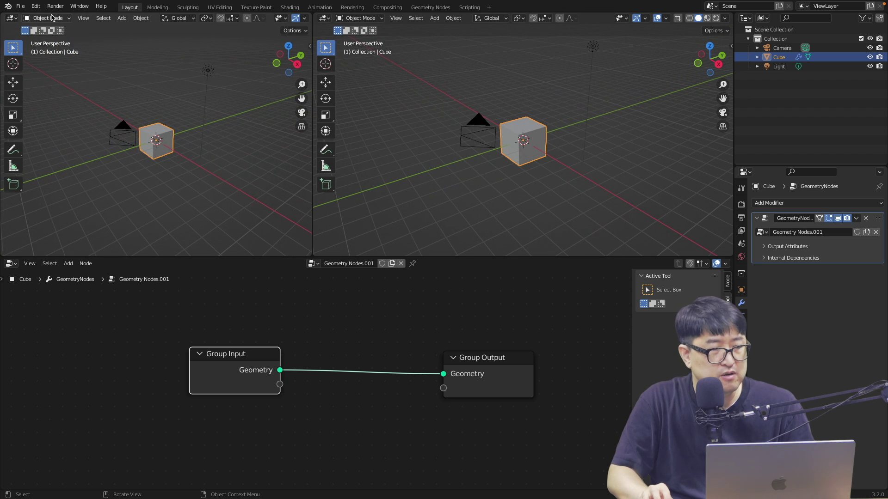
left_click(13, 18)
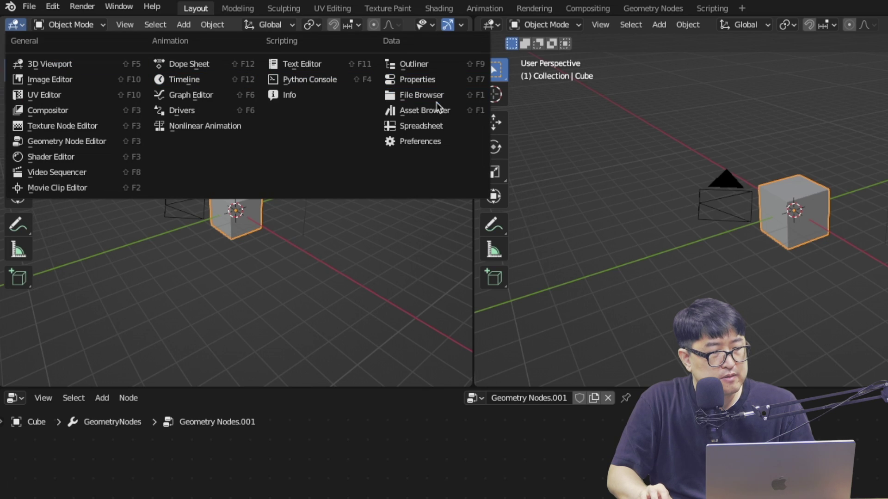
left_click(431, 127)
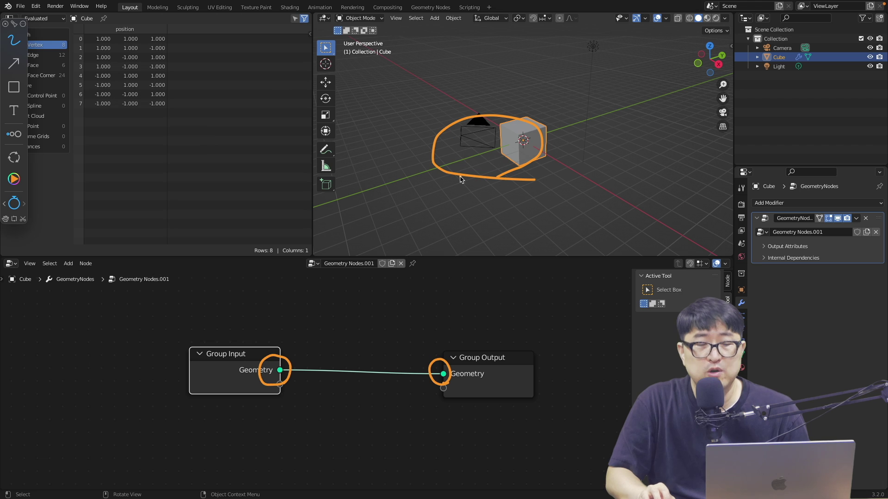
mouse_move(511, 184)
left_mouse_down()
mouse_move(569, 127)
mouse_move(536, 176)
left_mouse_up()
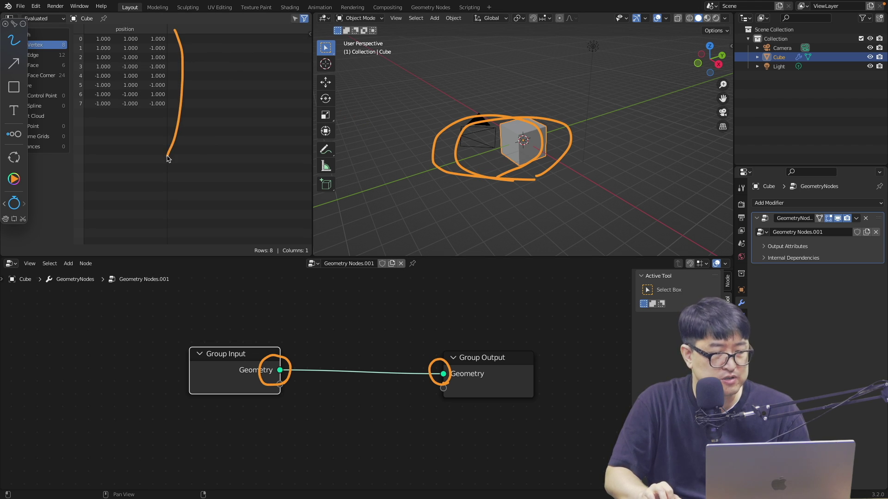
key("Escape")
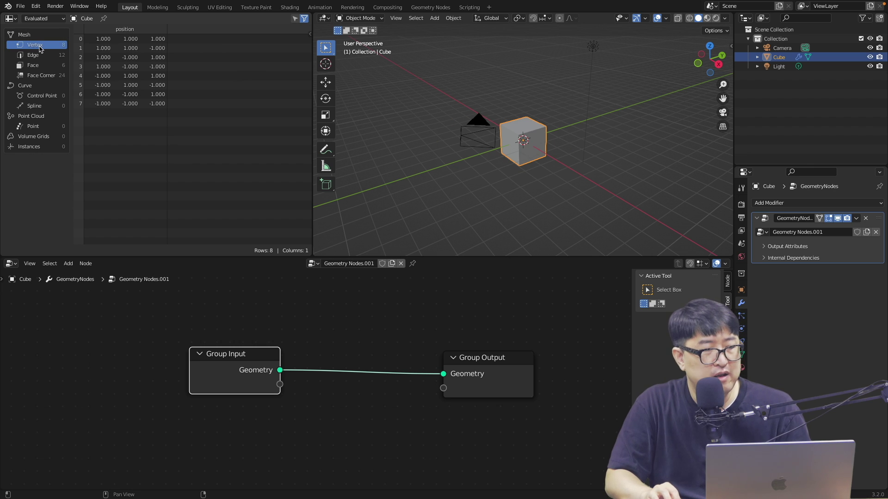
Step: List the cube's Face, then Face Corner data showing 24 UVMap rows
left_click(39, 56)
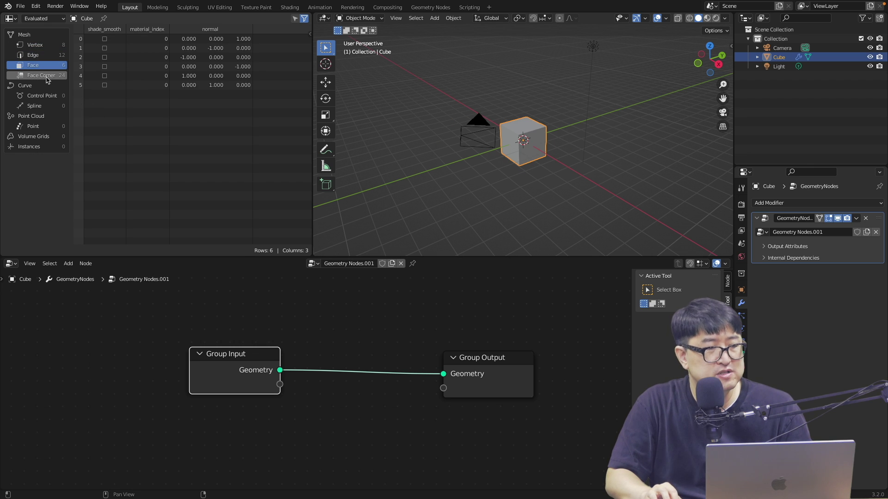
left_click(60, 79)
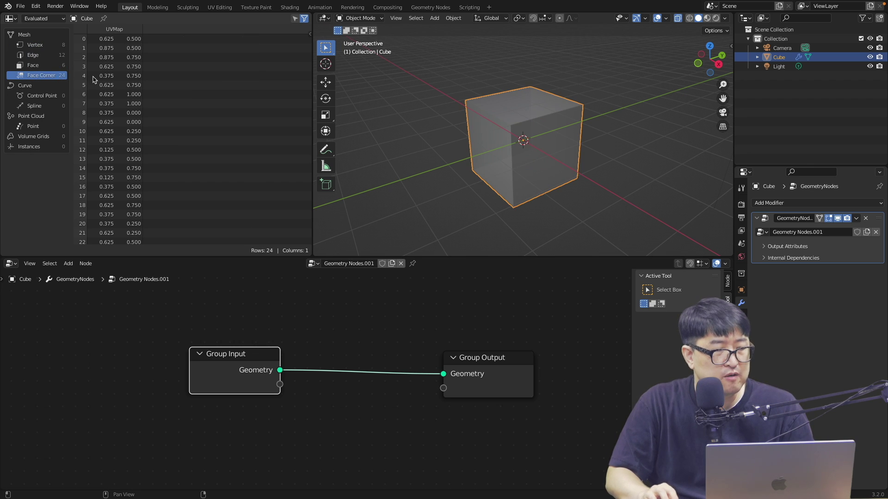
scroll(128, 83, "down", 1)
scroll(126, 86, "up", 1)
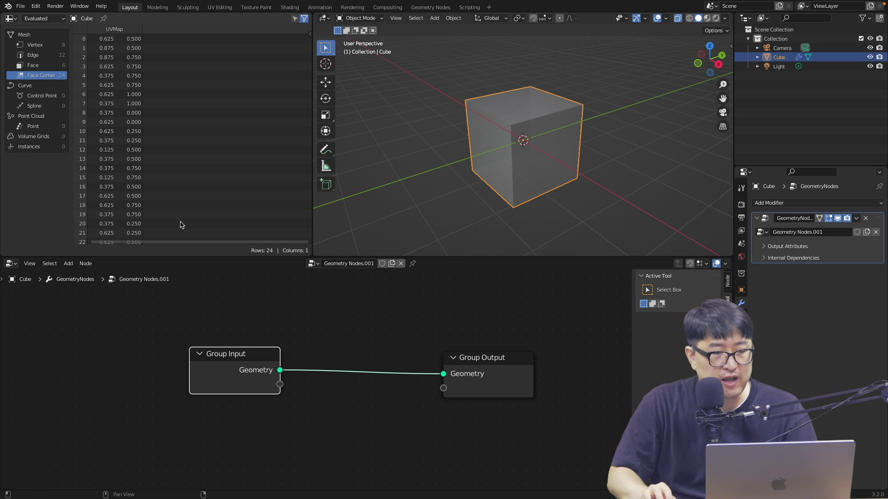
Step: Turn the node area into an Image Editor and enter Edit Mode to show the UV unwrap
left_click(13, 264)
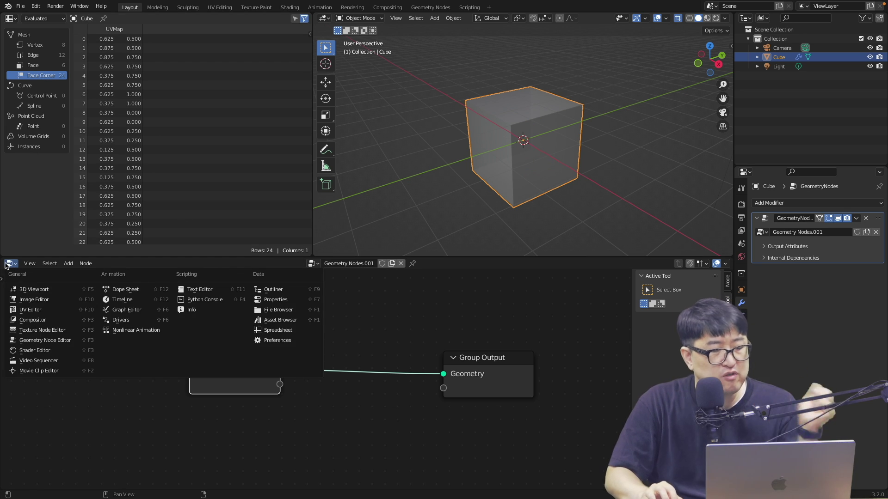
left_click(30, 305)
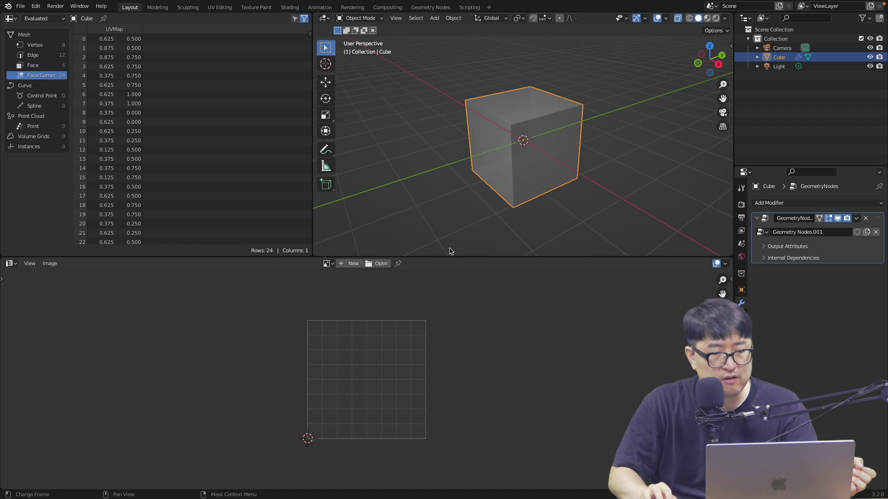
key("Tab")
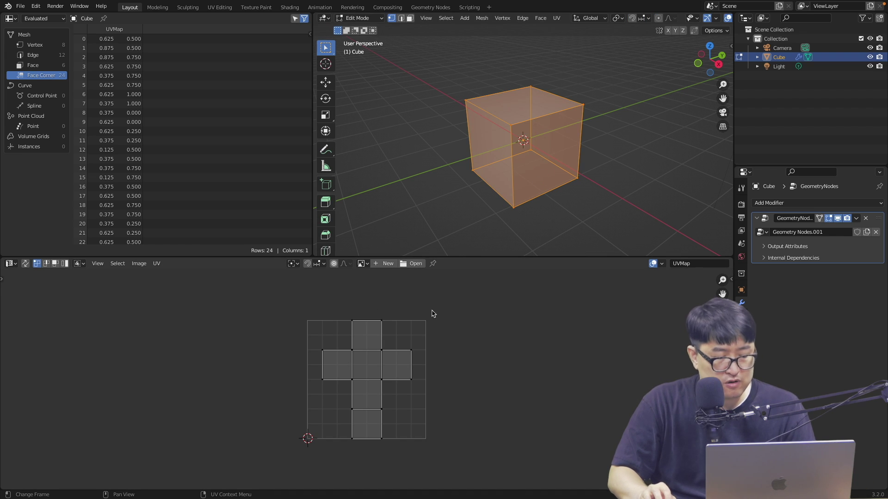
scroll(395, 311, "up", 2)
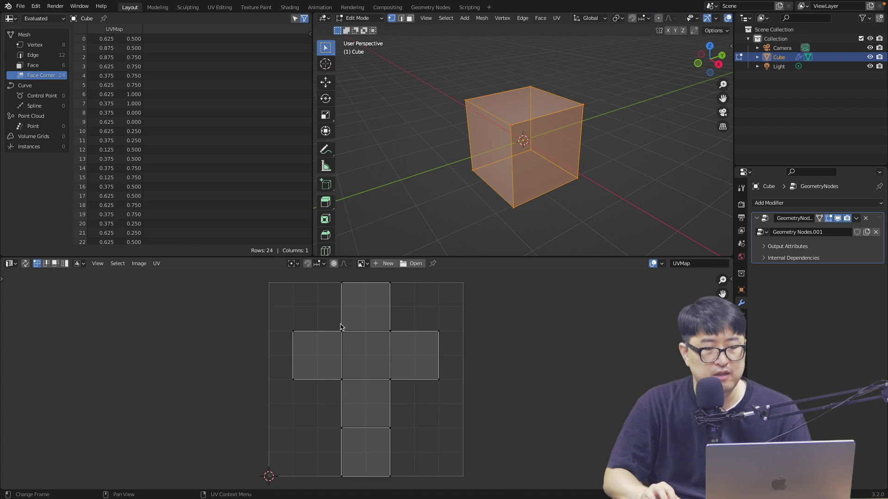
key("ctrl+shift+a")
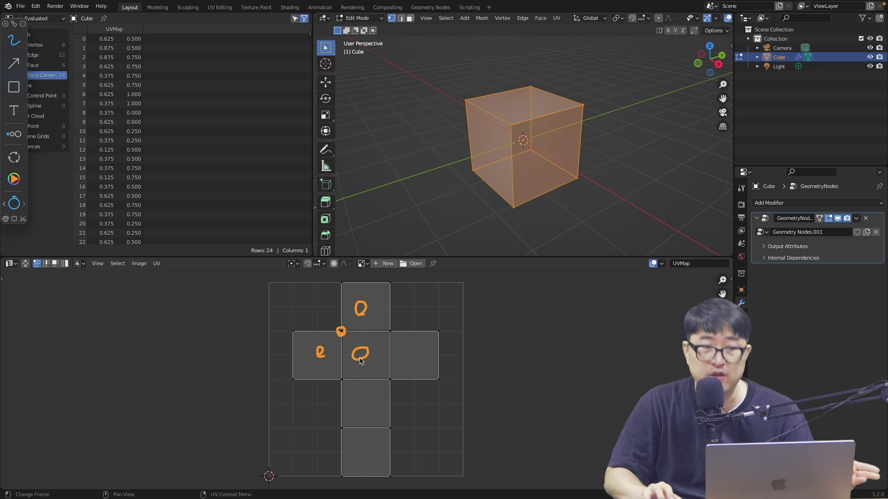
key("Escape")
Step: Separate the UVs into islands and move one selected island upward
key("ctrl+z")
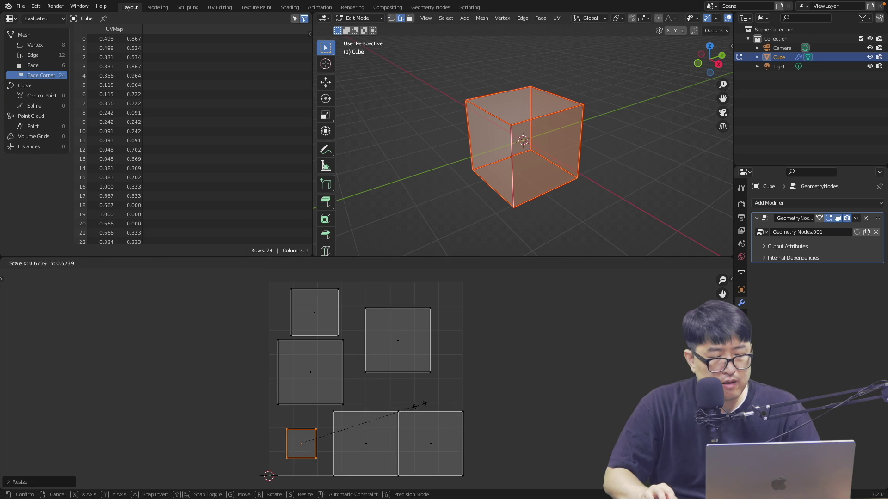
left_click(428, 437)
left_click_drag(435, 428, 431, 409)
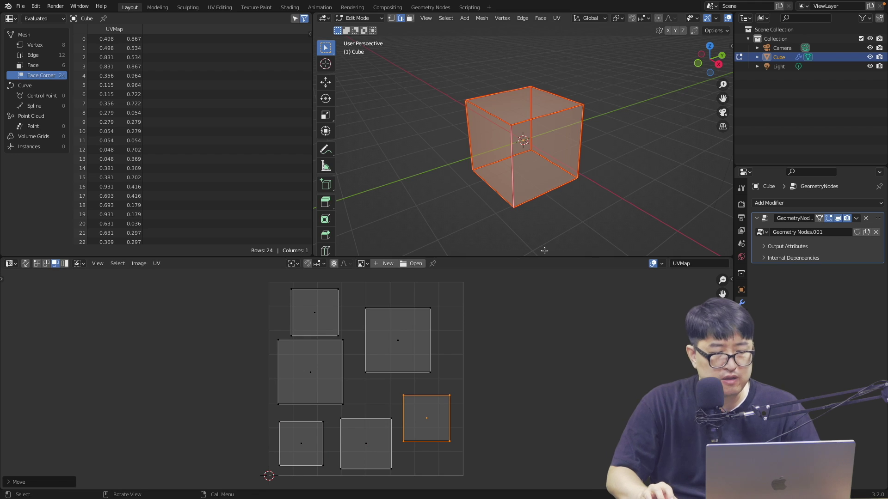
key("1")
left_click_drag(515, 121, 519, 129)
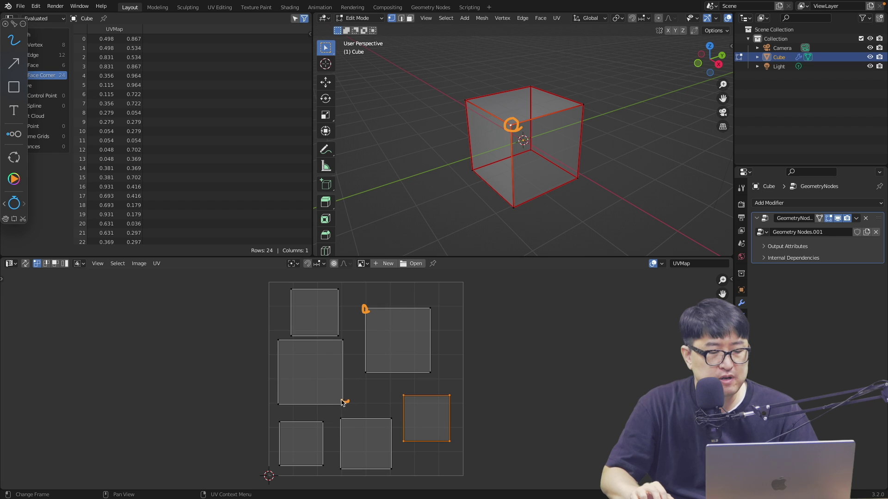
left_click_drag(403, 400, 404, 396)
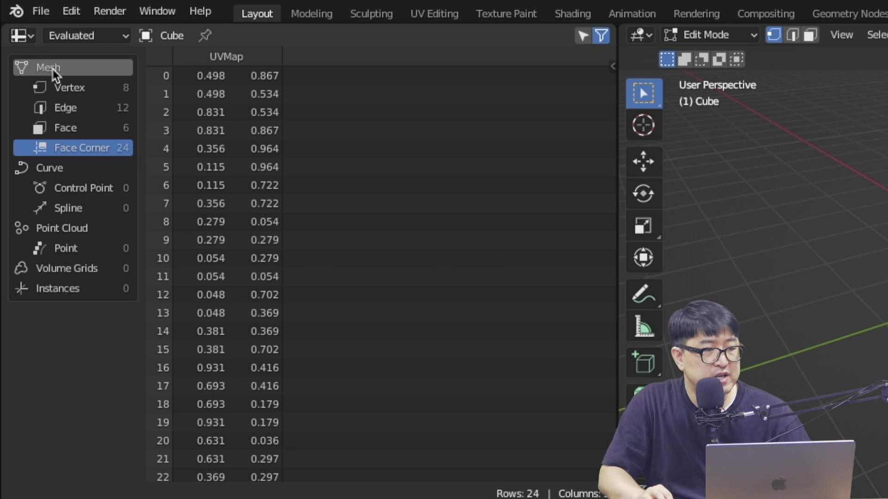
Step: Check the empty Control Point, Point, Volume Grids and Instances spreadsheet lists
left_click(57, 168)
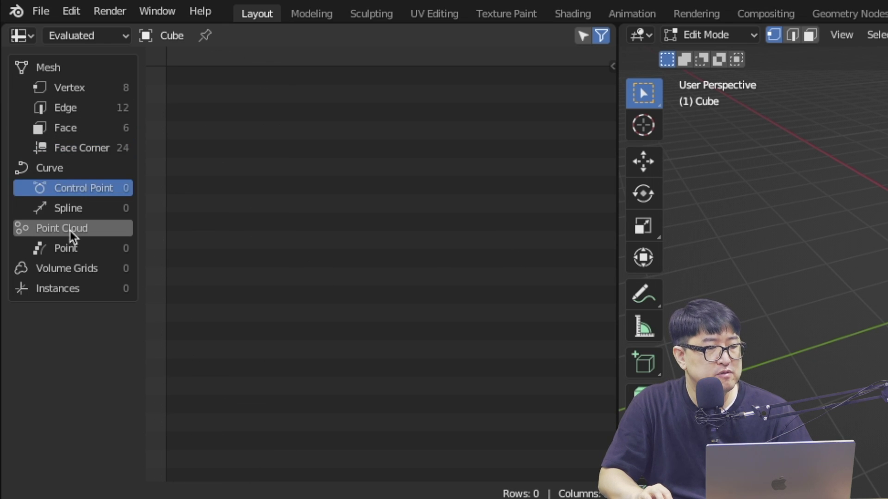
left_click(78, 249)
left_click(85, 270)
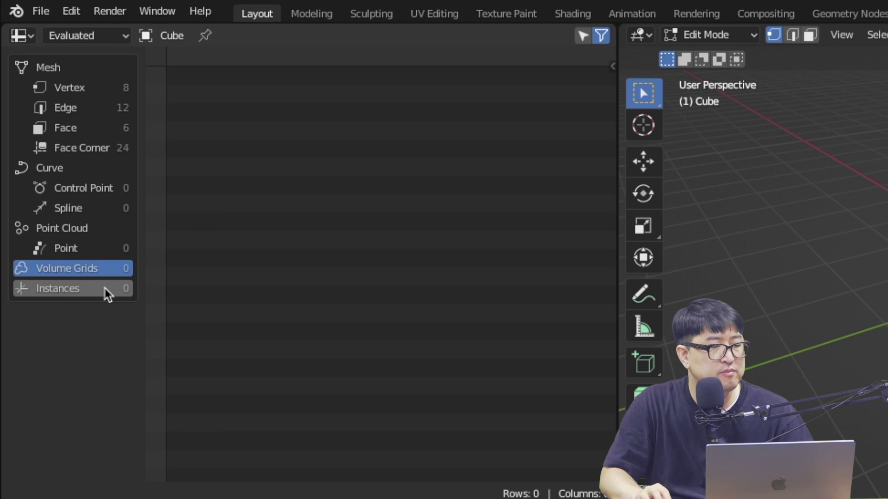
left_click(76, 289)
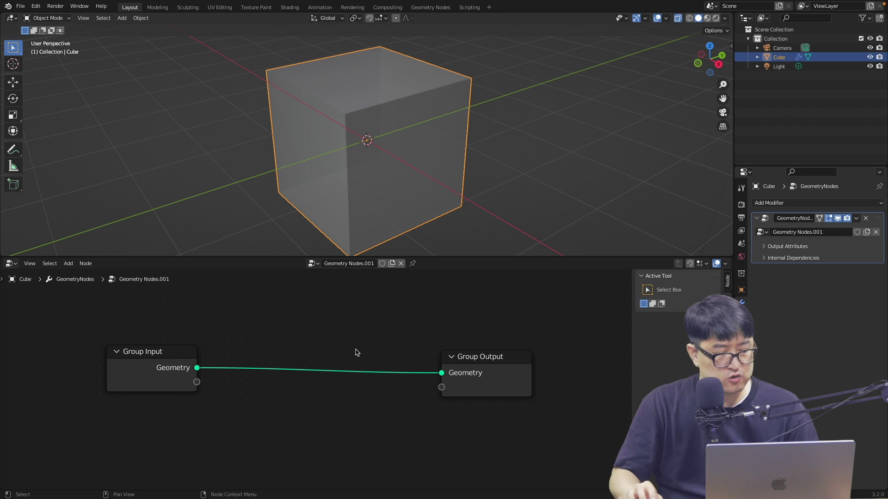
Step: Add a Math Add node and annotate its Value inputs as float, meaning decimal numbers
key("shift+a")
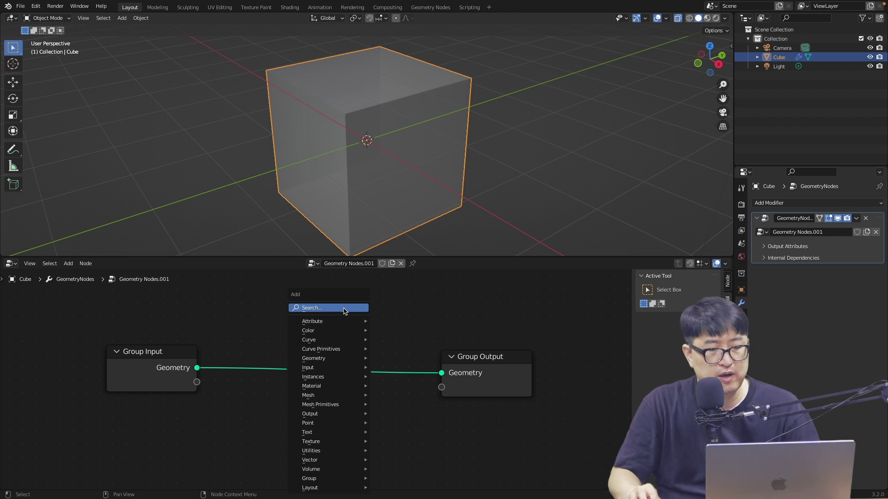
left_click(343, 308)
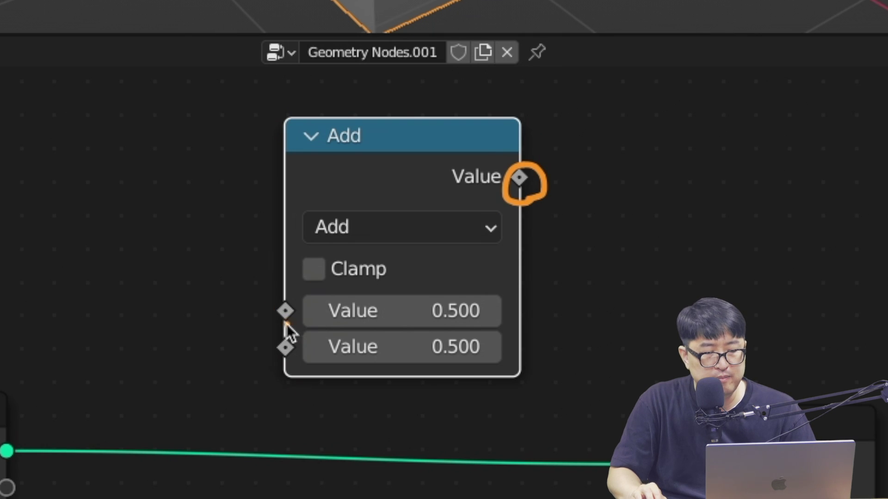
left_click_drag(306, 304, 290, 325)
left_click_drag(303, 356, 297, 370)
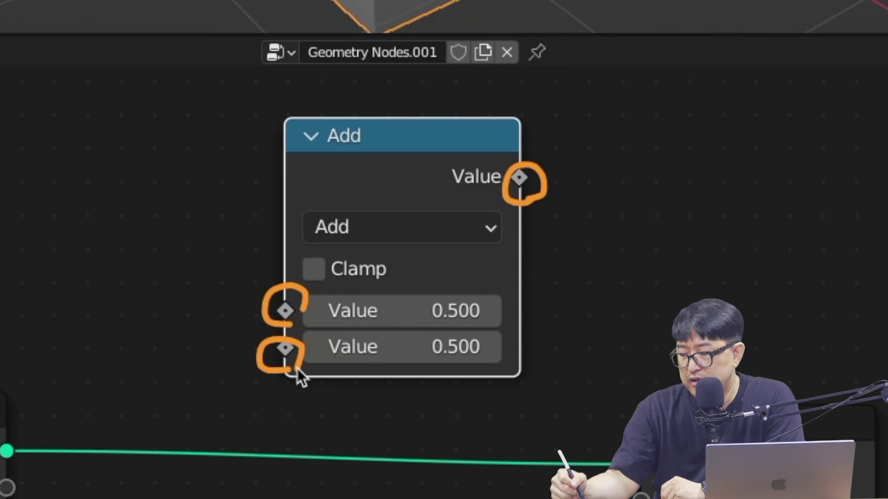
left_click_drag(114, 137, 99, 184)
left_click_drag(88, 174, 160, 160)
left_click_drag(148, 150, 169, 148)
left_click_drag(104, 198, 161, 171)
left_click_drag(102, 206, 155, 178)
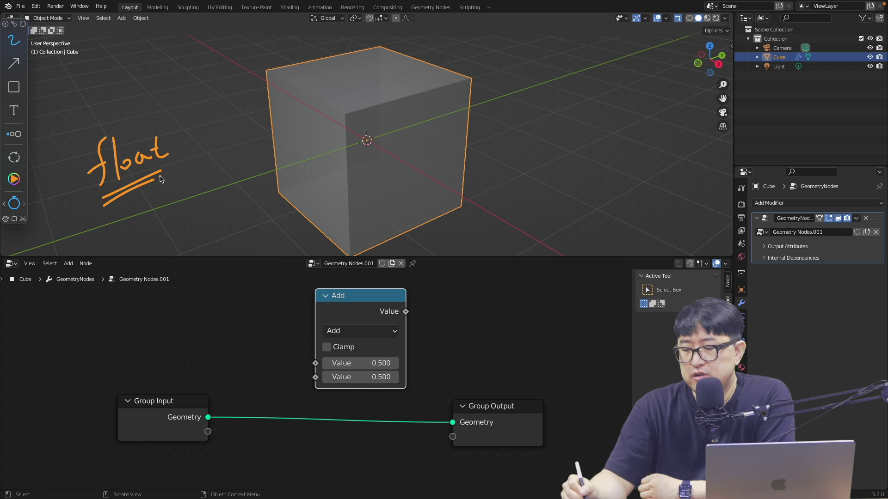
mouse_move(194, 150)
left_mouse_down()
mouse_move(216, 118)
mouse_move(318, 100)
mouse_move(382, 114)
left_mouse_up()
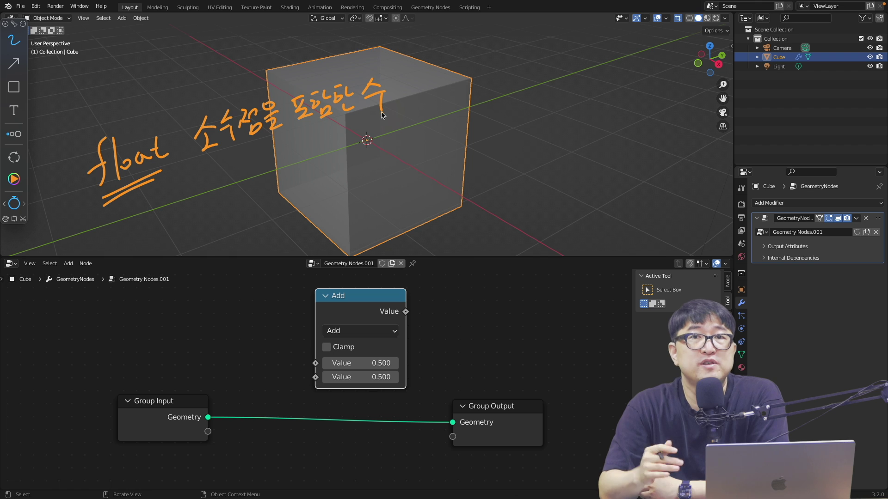
Step: Add an Integer node and annotate its output as integer (int), starting a strings note
key("ctrl+v")
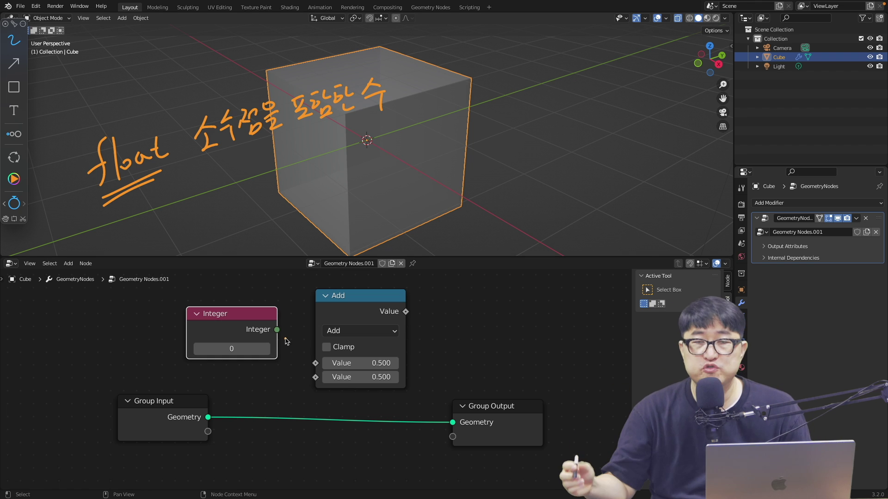
left_click_drag(280, 317, 282, 336)
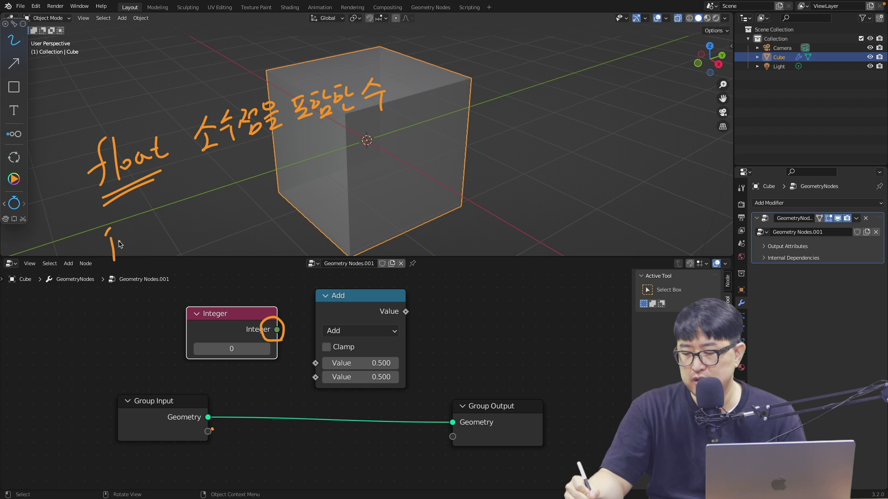
left_click_drag(119, 244, 184, 216)
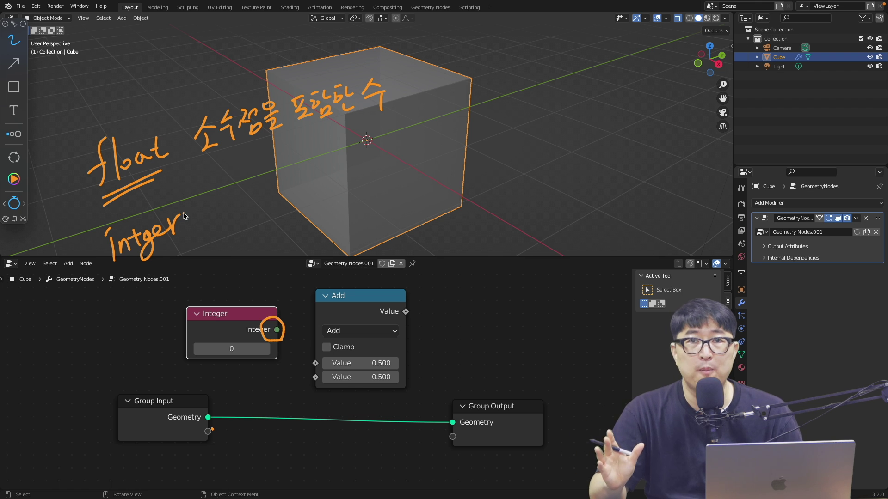
left_click_drag(120, 277, 183, 239)
mouse_move(218, 194)
left_mouse_down()
mouse_move(223, 212)
mouse_move(253, 206)
left_mouse_up()
left_click_drag(243, 195, 256, 192)
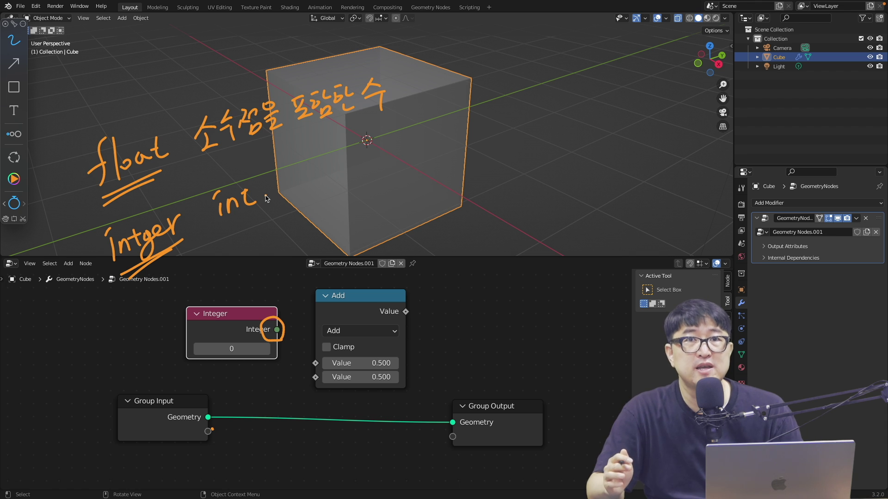
left_click(266, 196)
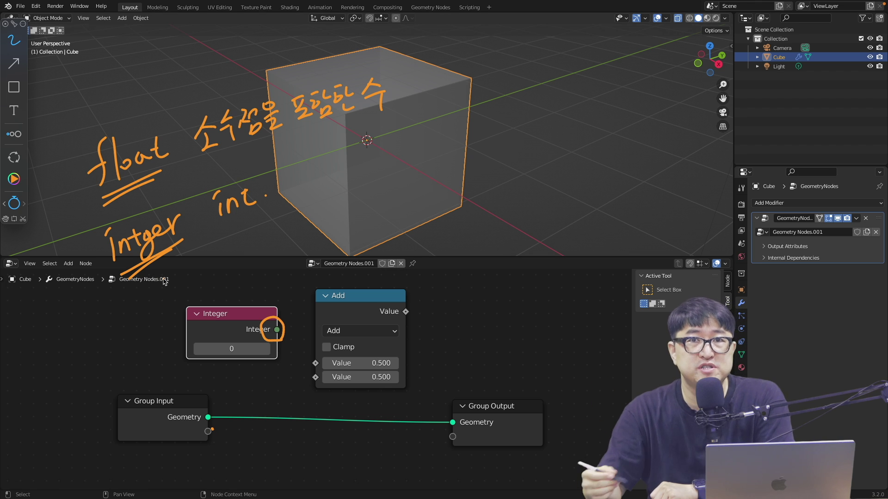
left_click_drag(137, 309, 233, 305)
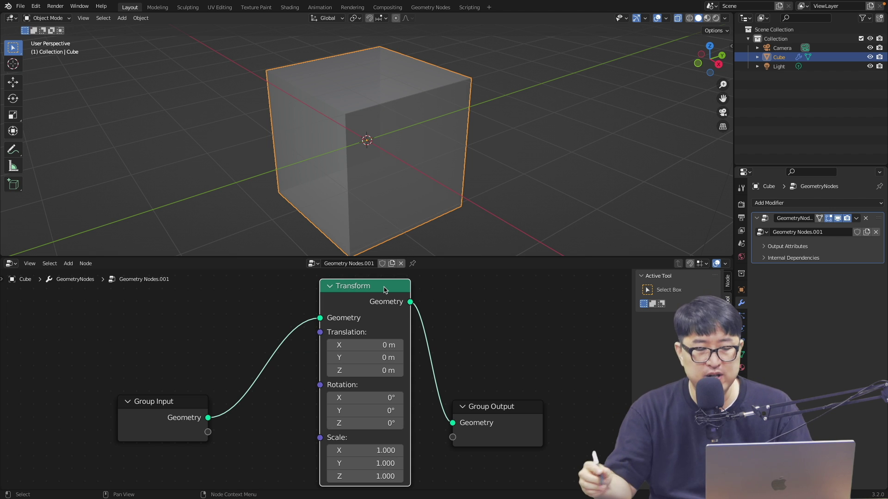
left_click_drag(323, 373, 319, 394)
left_click_drag(89, 128, 110, 114)
left_click_drag(114, 139, 190, 117)
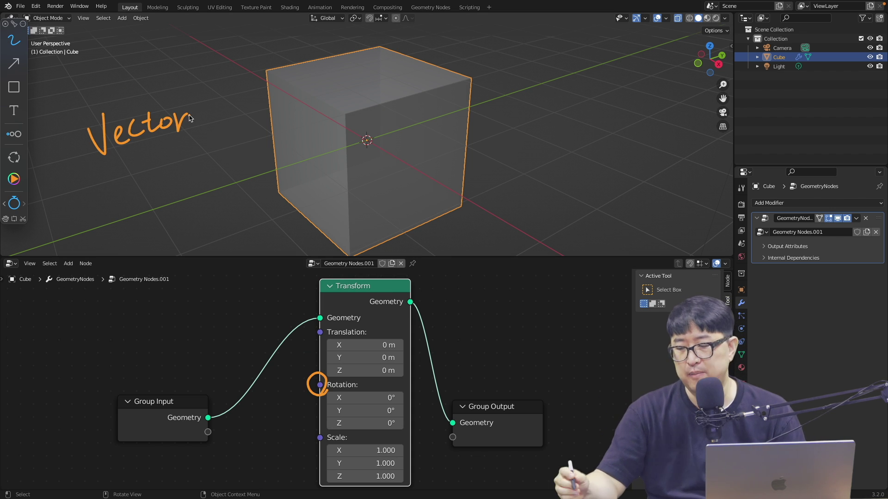
left_click_drag(141, 168, 138, 199)
left_click_drag(153, 174, 175, 185)
left_click_drag(190, 164, 200, 191)
left_click_drag(221, 150, 245, 164)
left_click_drag(252, 136, 253, 170)
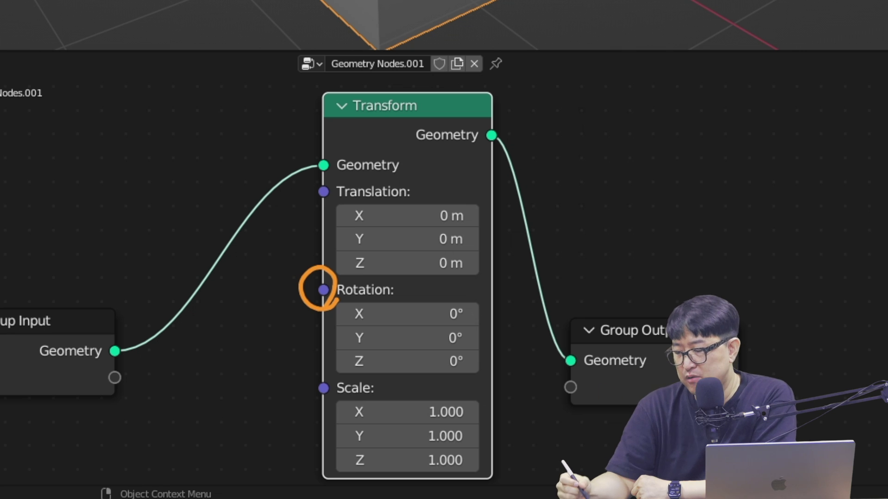
left_click_drag(324, 326, 326, 339)
left_click_drag(328, 309, 332, 298)
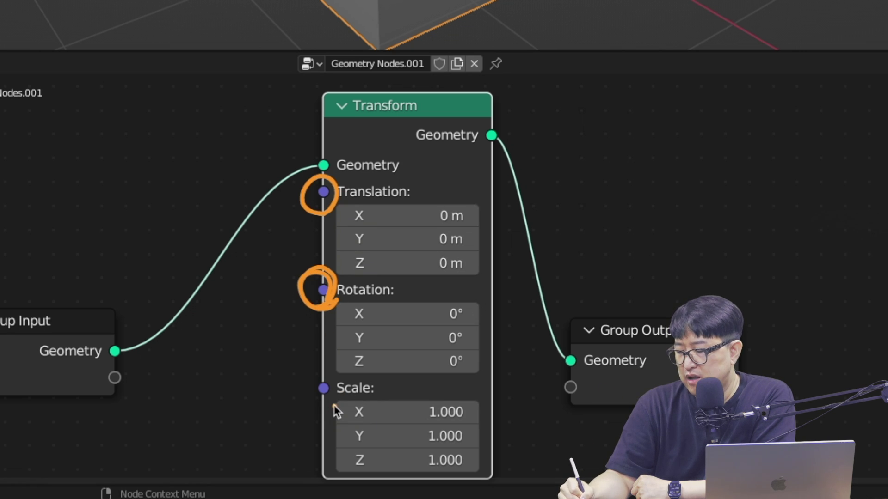
left_click_drag(329, 372, 333, 407)
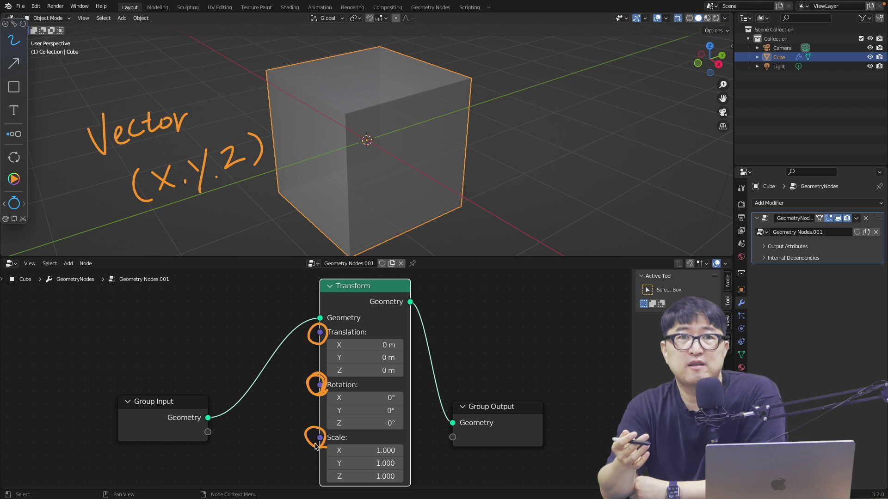
left_click_drag(276, 380, 301, 384)
left_click_drag(274, 433, 296, 436)
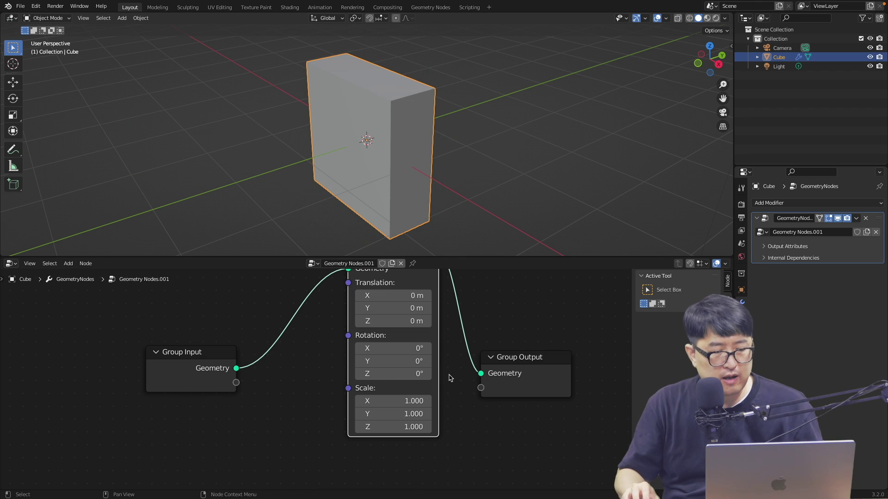
Step: Try a 90° Z rotation on the Transform node, then undo it
left_click(408, 374)
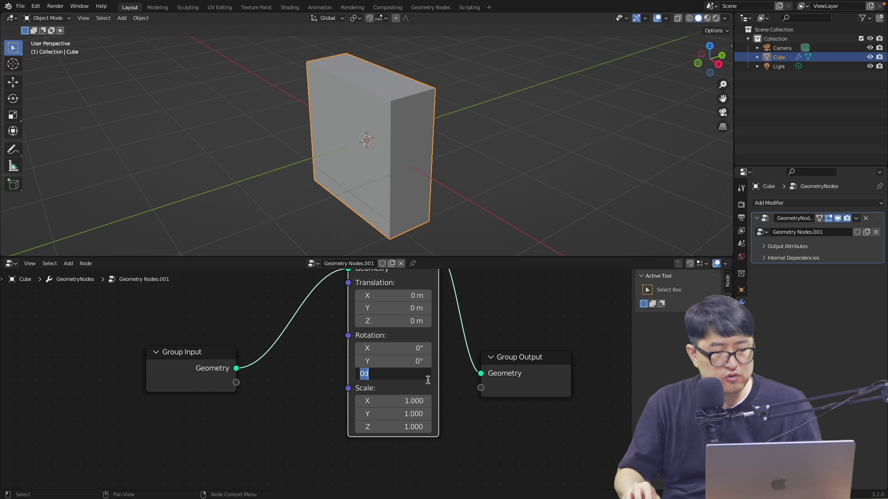
type("90")
key("Return")
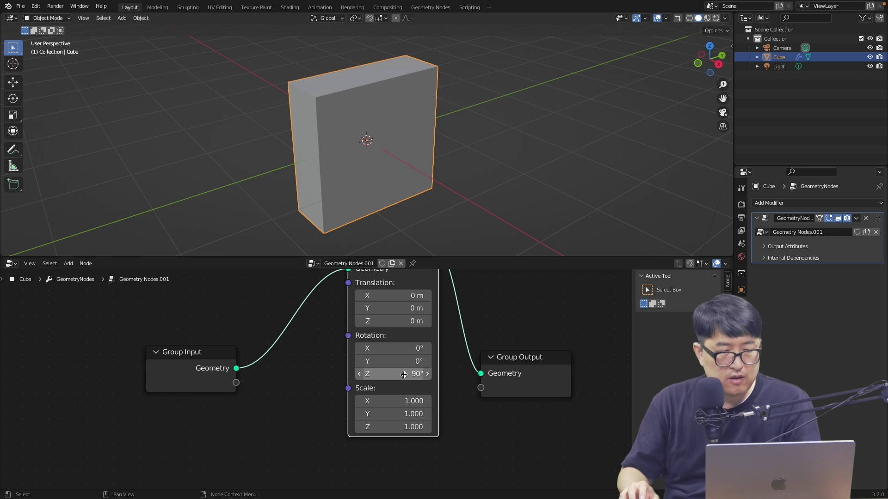
middle_click_drag(388, 170, 390, 171)
key("BackSpace")
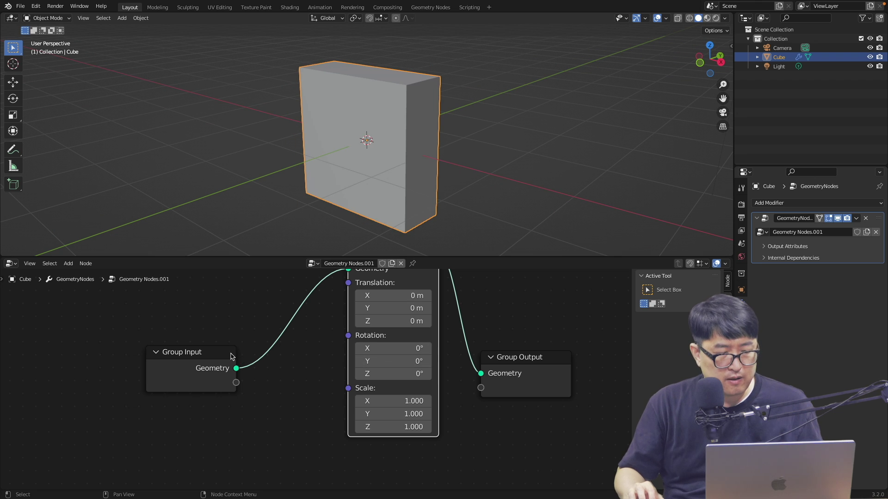
Step: Add a Vector node and link its output to the Transform Rotation input
left_click_drag(231, 356, 168, 294)
key("shift+a")
left_click(247, 478)
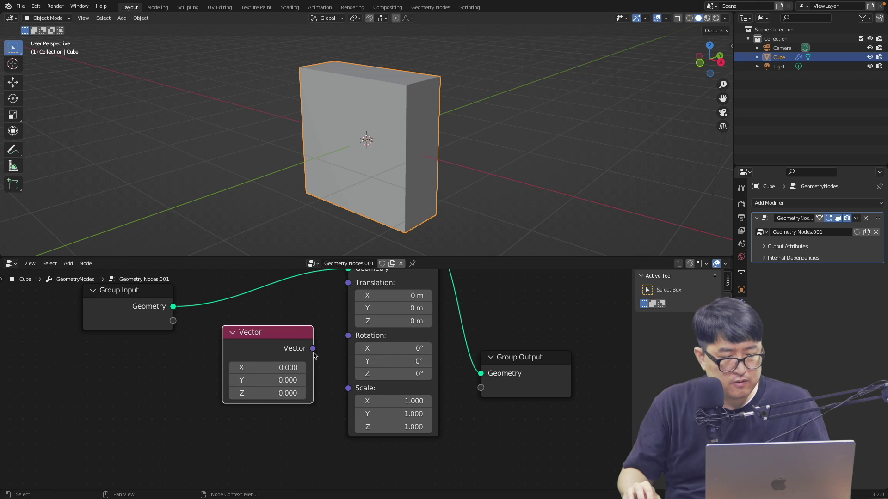
left_click_drag(313, 353, 348, 335)
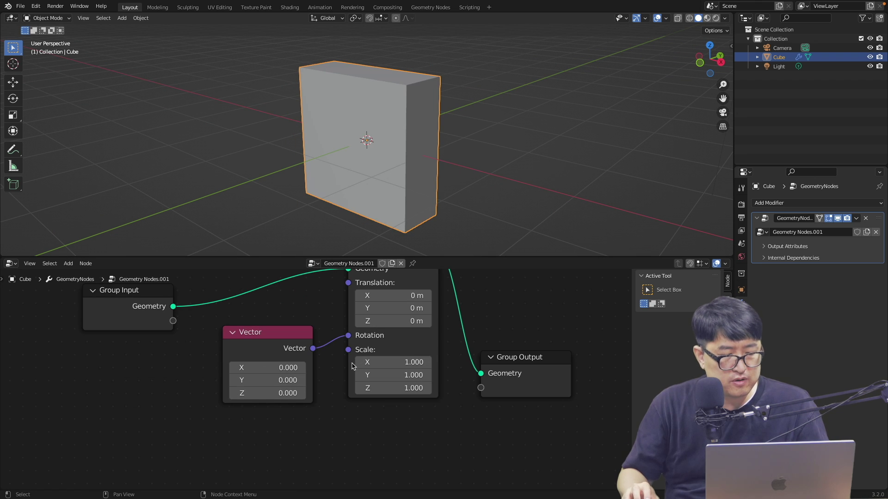
left_click(287, 393)
Step: Try Vector Z values such as 90 and 90d, leaving the rotation at 0
type("90")
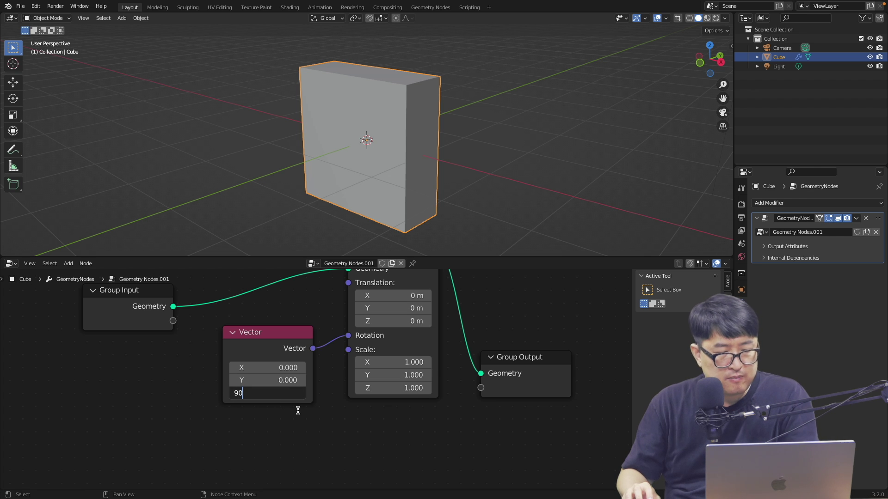
key("Return")
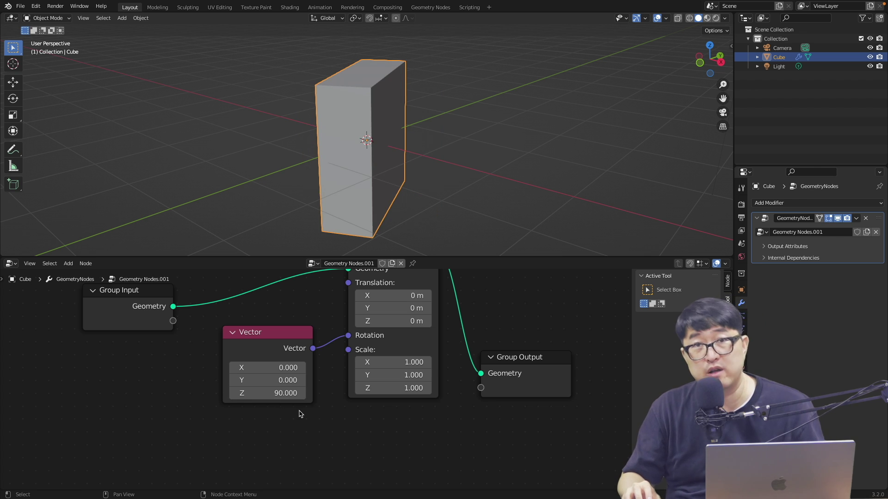
mouse_move(277, 393)
left_mouse_down()
mouse_move(259, 393)
mouse_move(319, 393)
left_mouse_up()
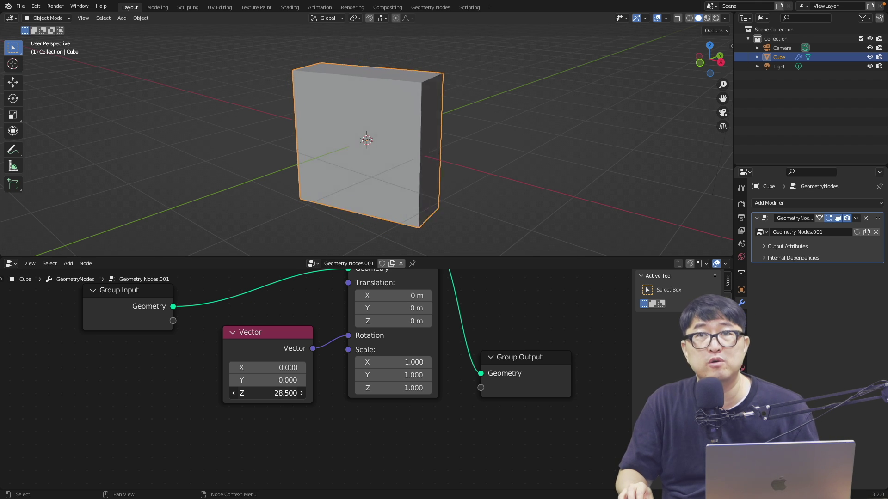
left_click(289, 398)
type("90d")
key("Return")
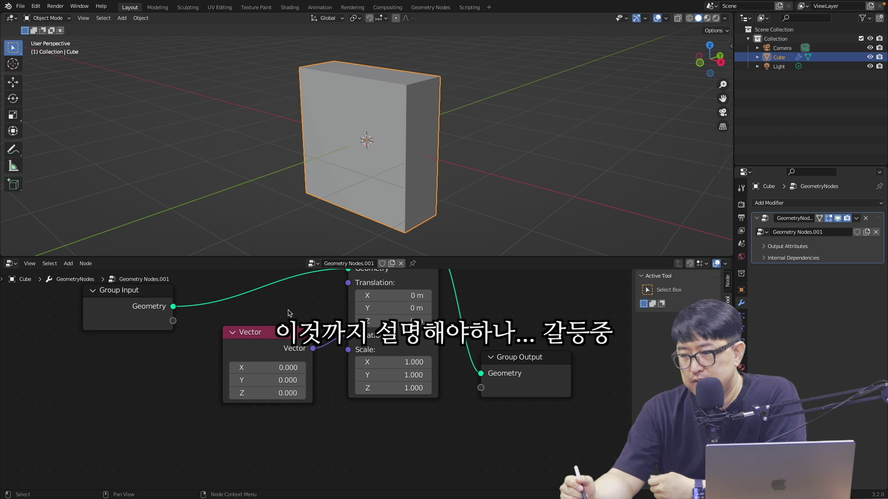
Step: Sketch a circle on screen illustrating a 1-radian angle and a π formula
left_click_drag(175, 130, 149, 148)
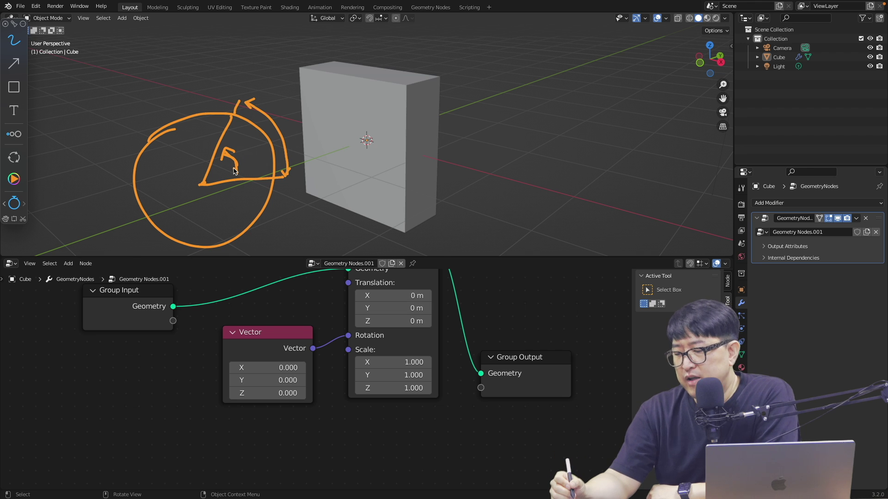
mouse_move(204, 185)
left_mouse_down()
mouse_move(230, 195)
mouse_move(258, 124)
left_mouse_up()
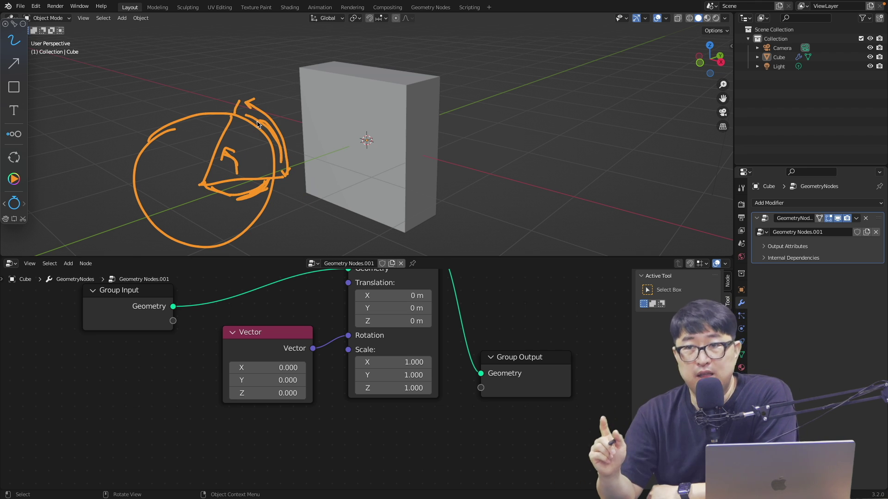
left_click_drag(308, 196, 320, 226)
left_click_drag(342, 204, 433, 203)
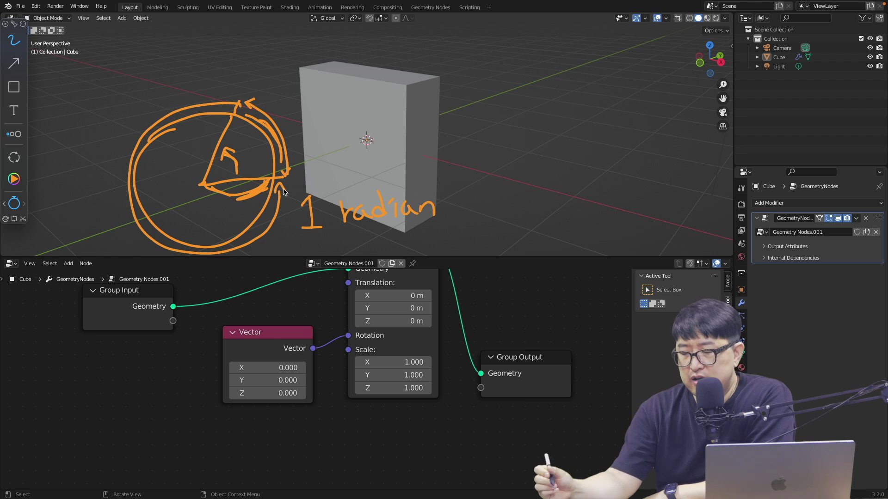
left_click_drag(313, 105, 356, 126)
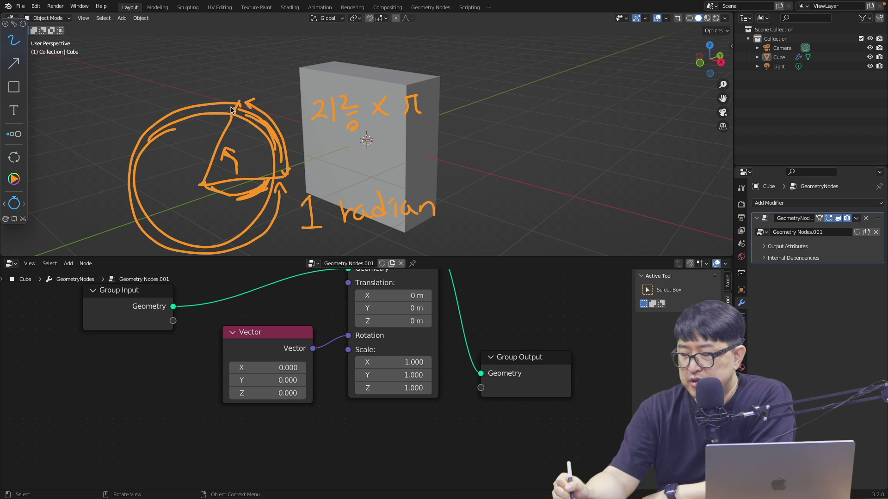
left_click_drag(231, 109, 283, 202)
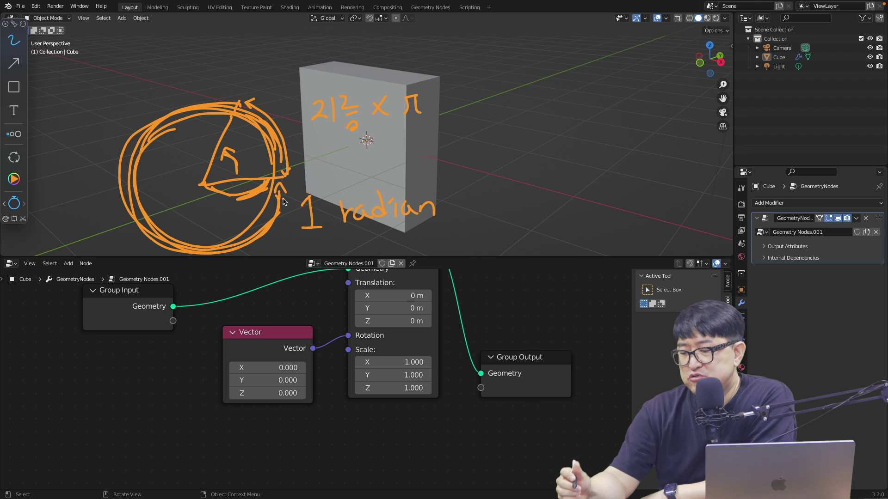
Step: Annotate beside the cube that 360 degrees equals 2π
left_click_drag(489, 138, 489, 162)
left_click_drag(513, 133, 506, 150)
left_click_drag(527, 146, 544, 135)
left_click_drag(548, 169, 609, 162)
left_click_drag(636, 151, 654, 150)
mouse_move(634, 160)
left_mouse_down()
mouse_move(726, 156)
mouse_move(808, 167)
left_mouse_up()
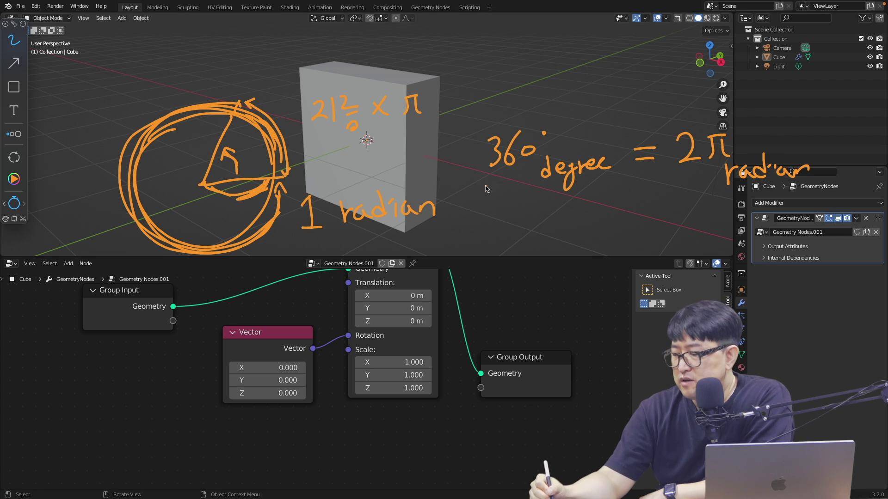
Step: Underline 360 degrees and radians with 36 notes, then clear all the sketches
left_click_drag(485, 186, 534, 178)
mouse_move(490, 204)
left_mouse_down()
mouse_move(496, 227)
mouse_move(508, 217)
left_mouse_up()
left_click_drag(525, 217, 528, 214)
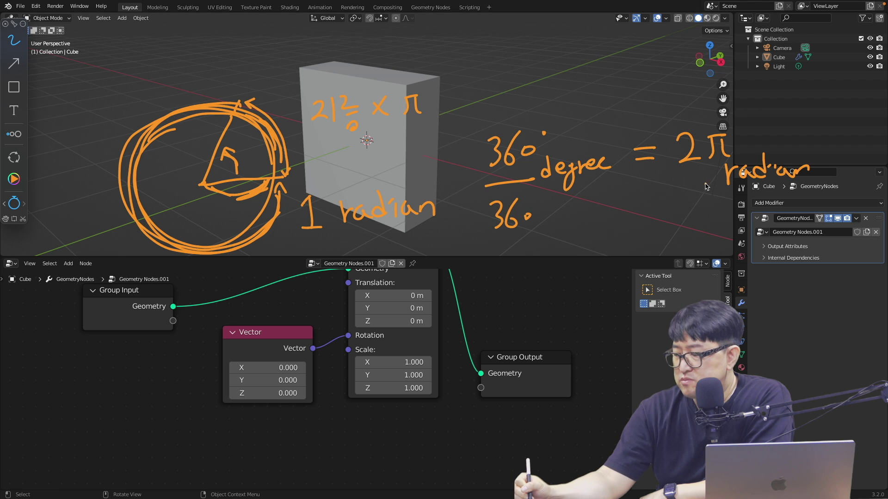
left_click_drag(688, 190, 735, 188)
left_click_drag(690, 207, 692, 229)
mouse_move(712, 206)
left_mouse_down()
mouse_move(707, 224)
mouse_move(730, 219)
left_mouse_up()
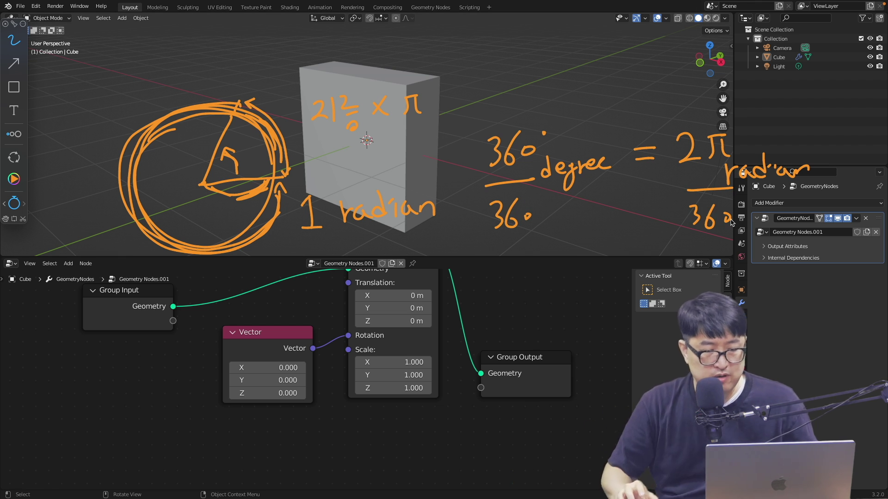
key("Escape")
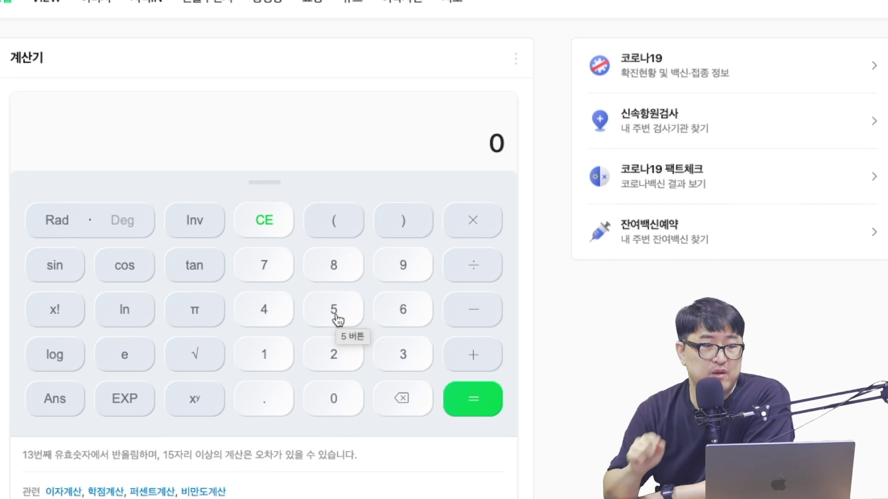
Step: Compute 2π ÷ 360 on the calculator, giving 0.01745329252
left_click(336, 355)
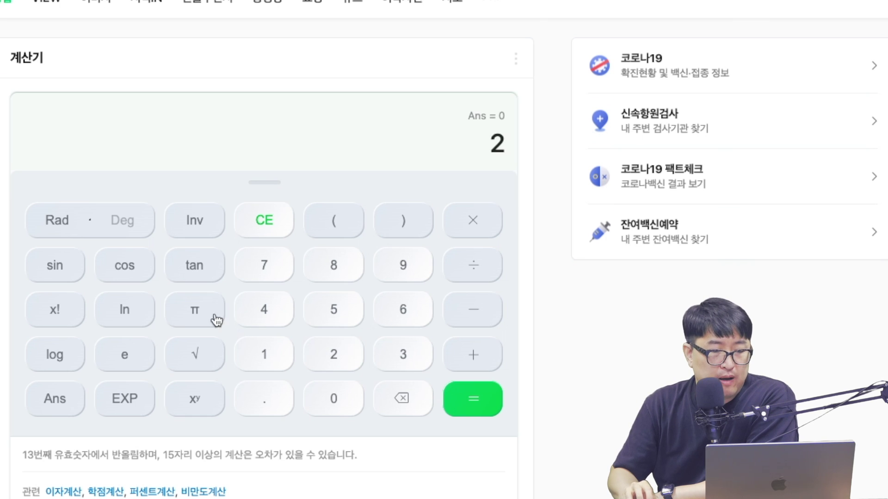
left_click(216, 320)
left_click(468, 267)
left_click(403, 360)
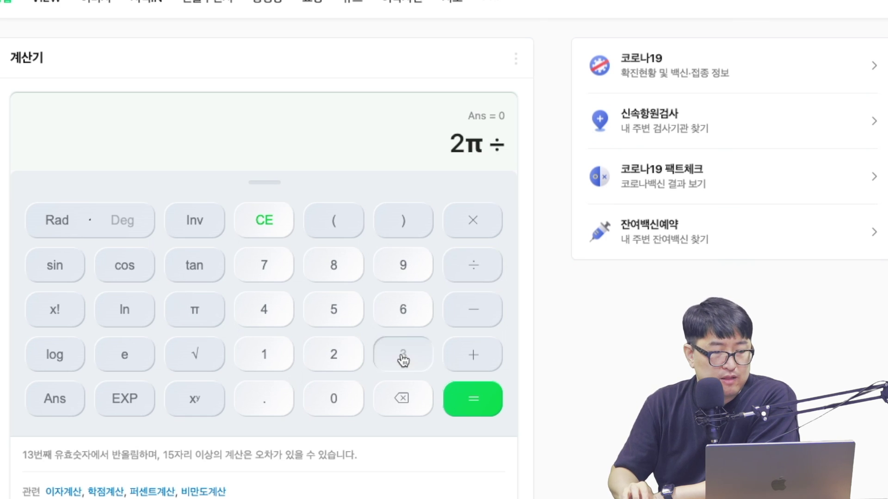
left_click(403, 309)
left_click(333, 408)
left_click(469, 405)
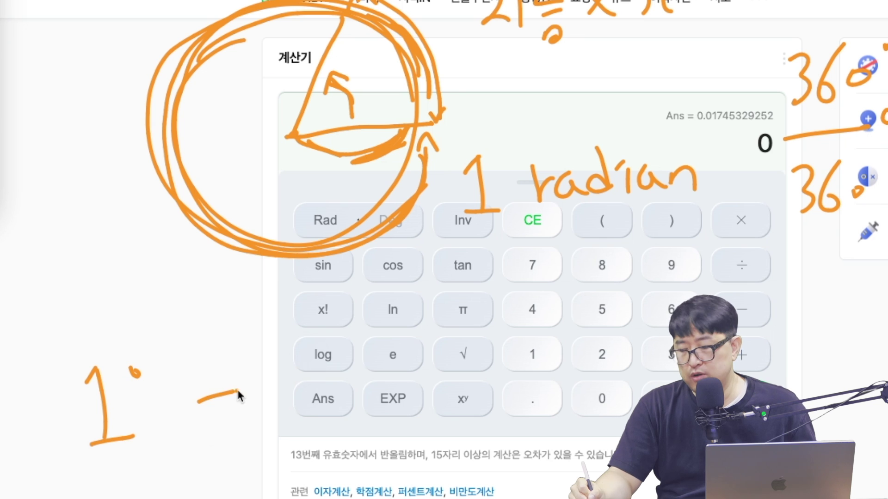
Step: Handwrite that 1° equals 0.0174 radians, then clear the notes
left_click_drag(206, 418, 238, 409)
left_click_drag(298, 372, 301, 374)
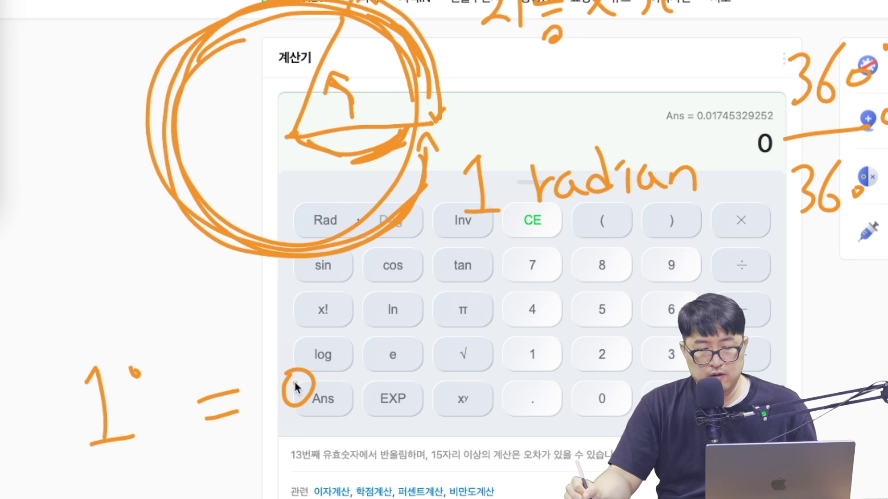
left_click(330, 403)
left_click_drag(363, 365, 365, 366)
left_click_drag(442, 345, 458, 402)
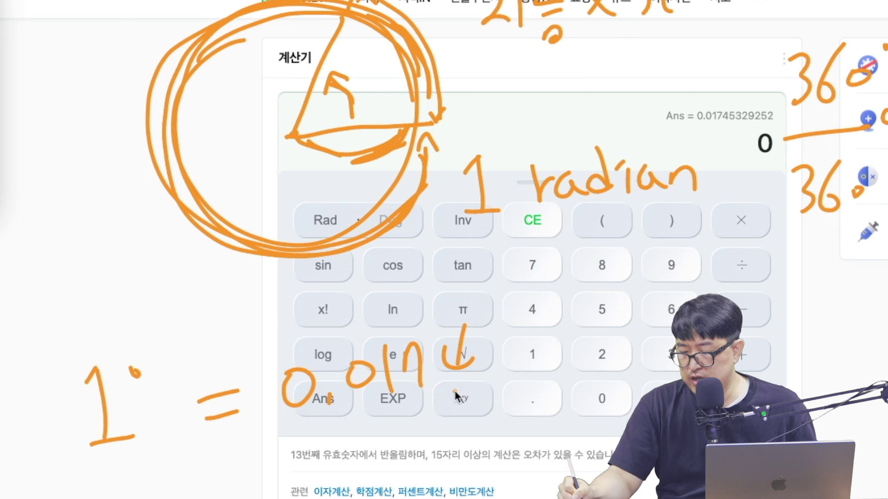
left_click_drag(301, 374, 337, 326)
key("Escape")
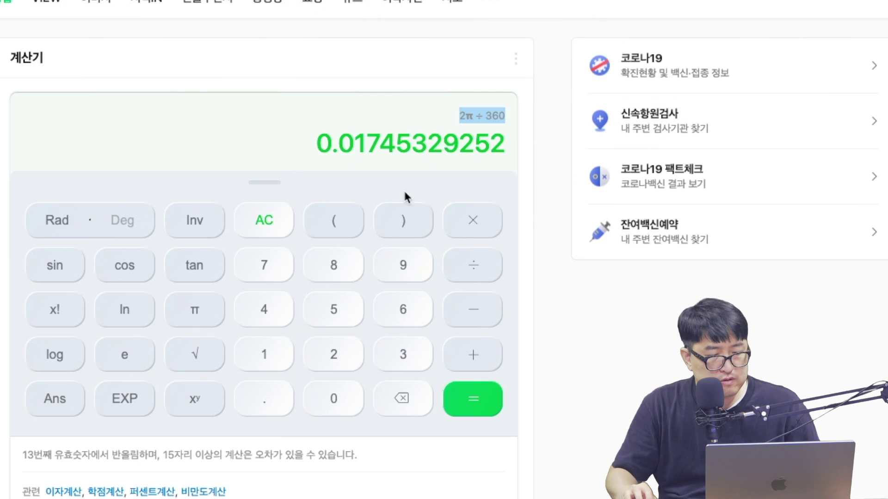
Step: Multiply the result by 90 to get 1.5707963268
left_click(472, 230)
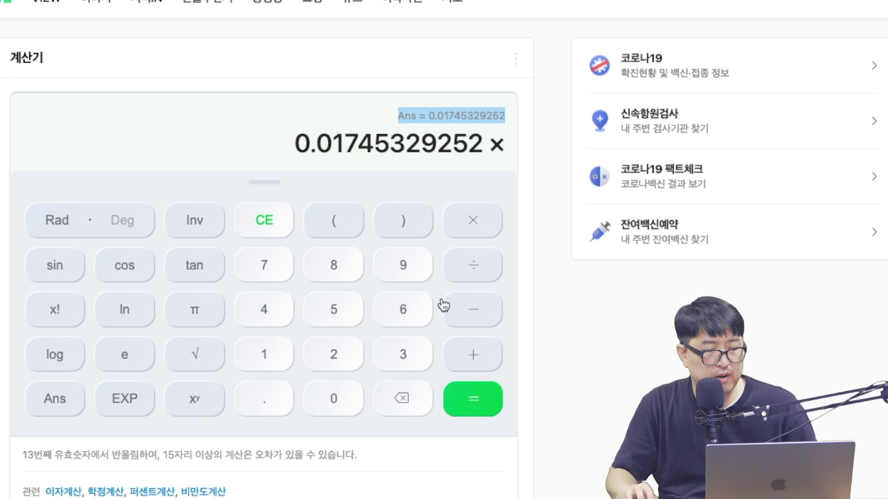
left_click(403, 275)
left_click(335, 401)
left_click(481, 409)
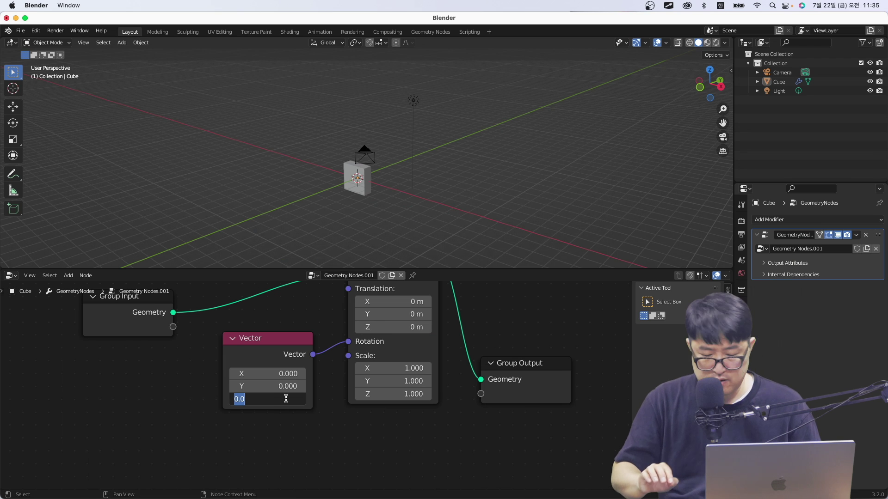
Step: Enter 1.5708 as the Vector Z rotation, inspect the quarter-turned cube, and go full screen
type(".57")
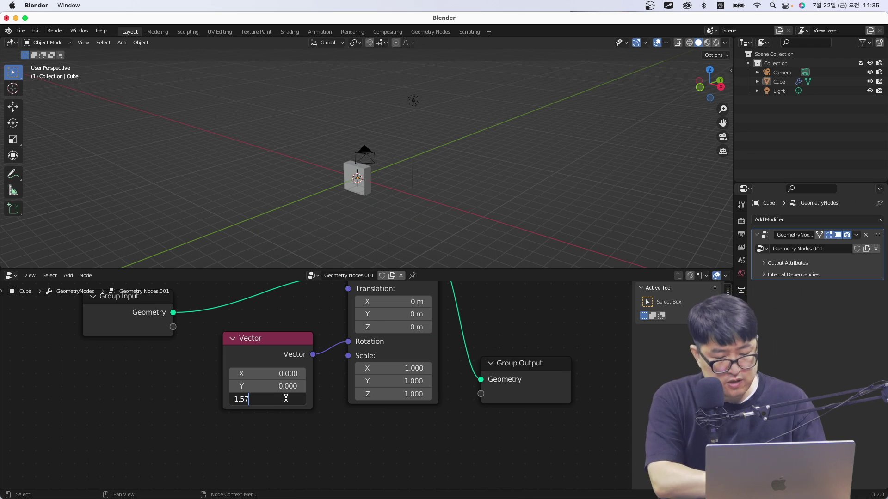
type("08")
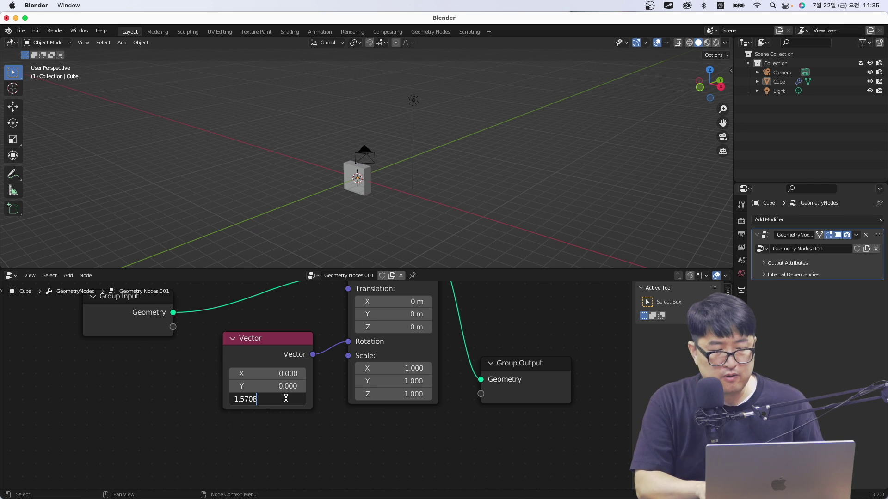
key("Return")
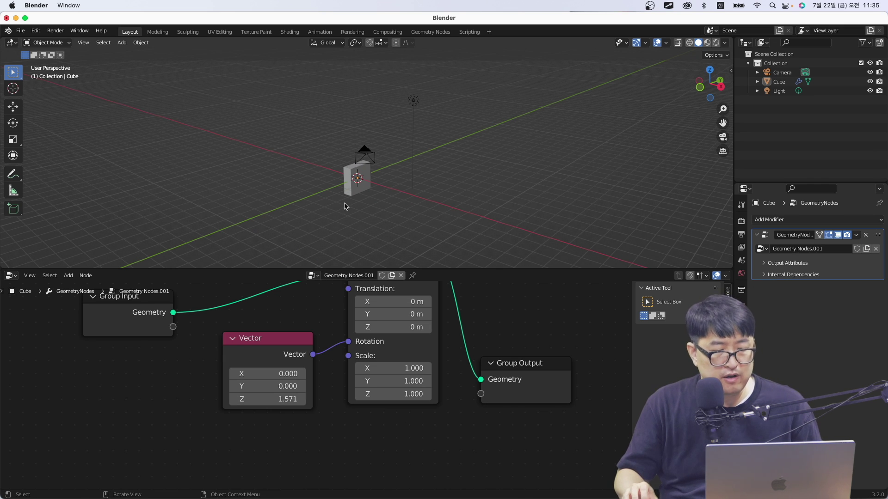
scroll(348, 207, "up", 2)
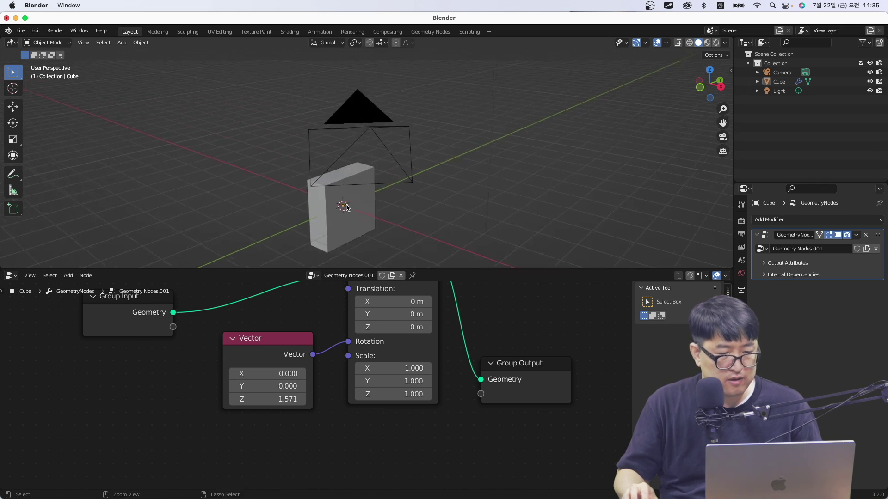
scroll(348, 208, "up", 2)
scroll(348, 207, "up", 3)
middle_click_drag(348, 207, 301, 203)
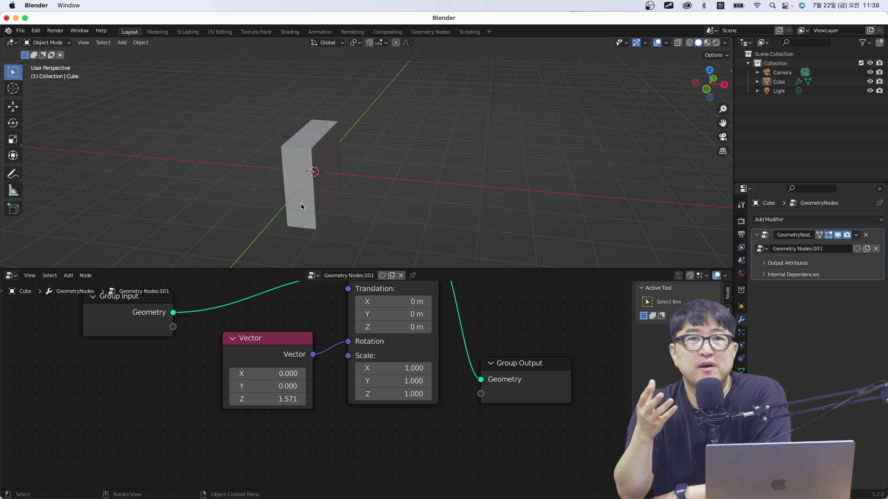
key("ctrl+super+f")
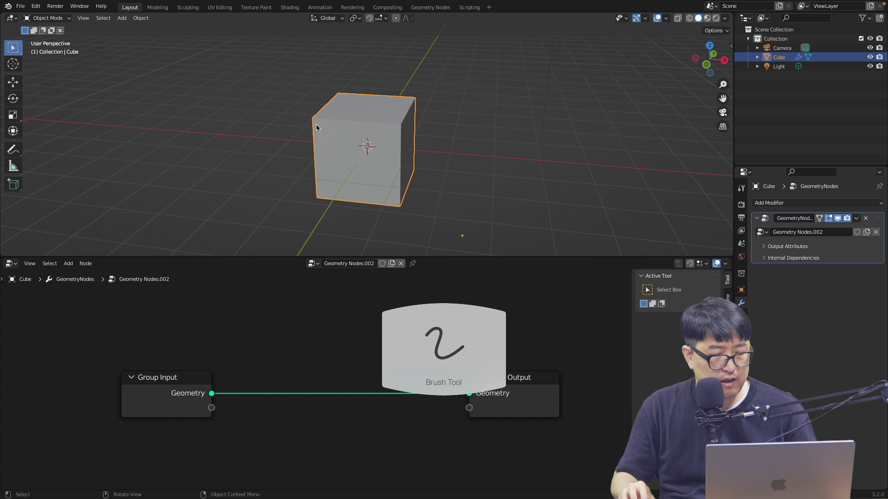
Step: Circle the cube's corner points on screen with annotations
left_click_drag(315, 122, 317, 124)
left_click_drag(400, 120, 416, 98)
left_click_drag(335, 95, 343, 93)
left_click_drag(317, 198, 325, 194)
left_click_drag(396, 207, 404, 205)
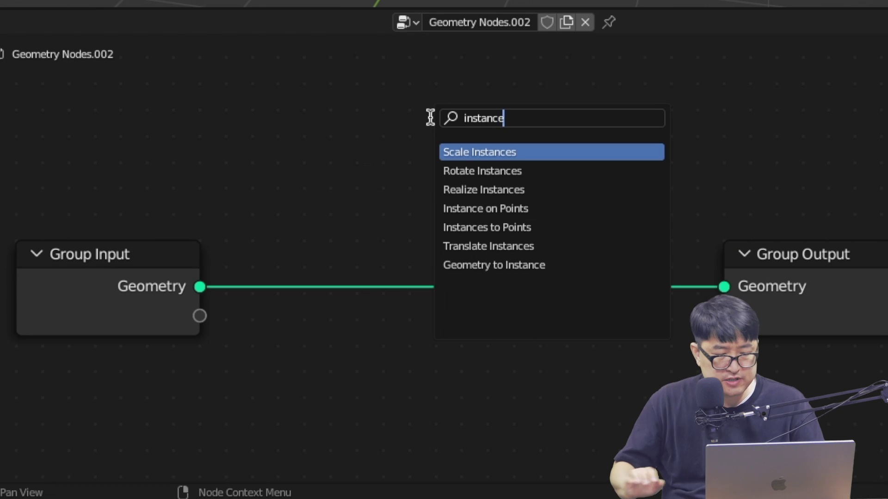
Step: Insert an Instance on Points node onto the Group Input–Output link
left_click(525, 208)
left_click(480, 262)
scroll(573, 214, "down", 5)
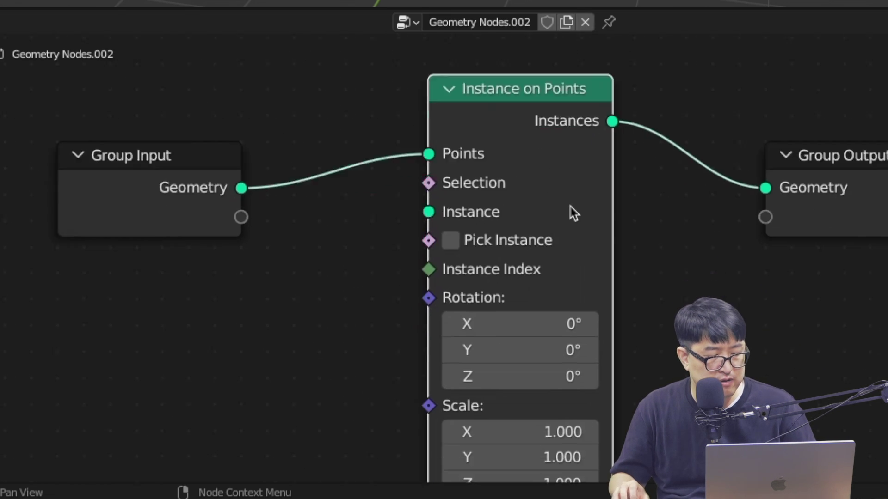
scroll(573, 213, "down", 2)
mouse_move(509, 208)
left_mouse_down()
mouse_move(445, 209)
mouse_move(519, 179)
left_mouse_up()
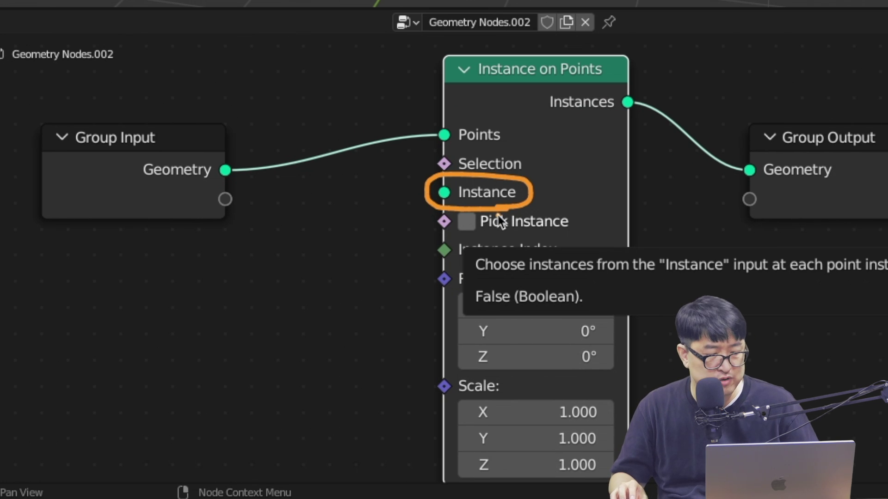
left_click(287, 283)
Step: Add a 0.4 m Ico Sphere and feed its mesh into the Instance input
key("shift+a")
type("ico")
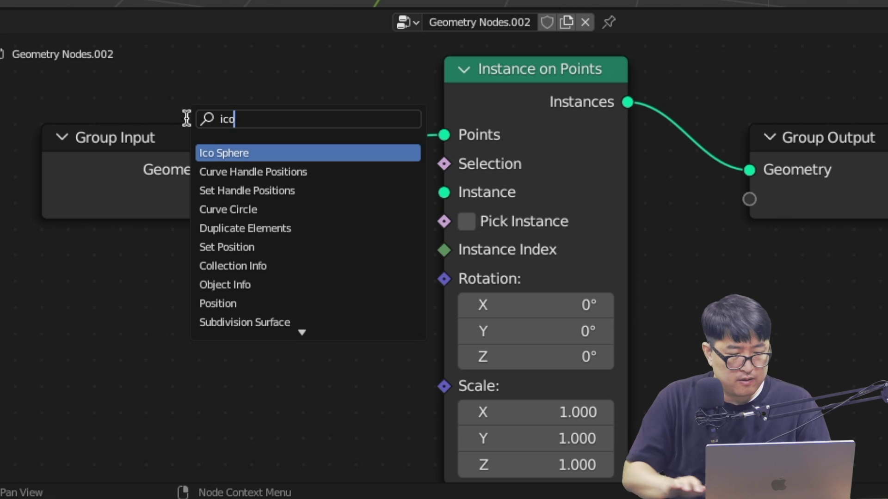
key("Return")
left_click(139, 273)
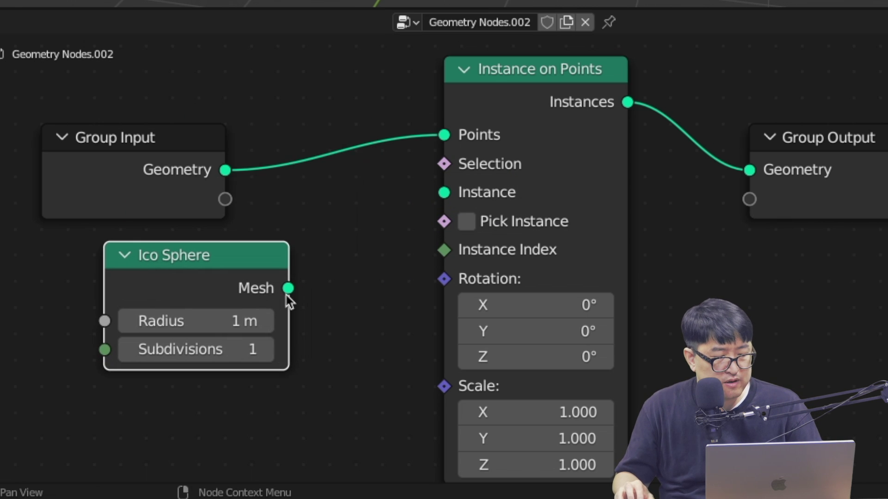
left_click_drag(288, 289, 441, 194)
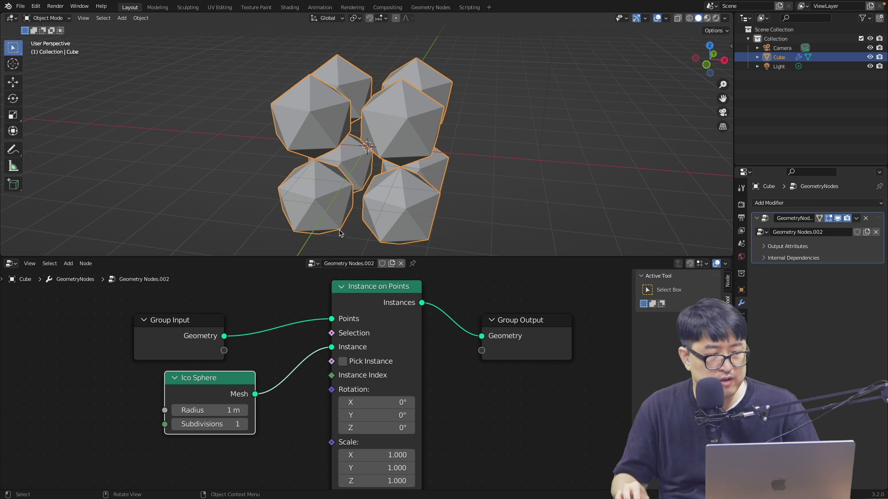
middle_click_drag(341, 234, 362, 220)
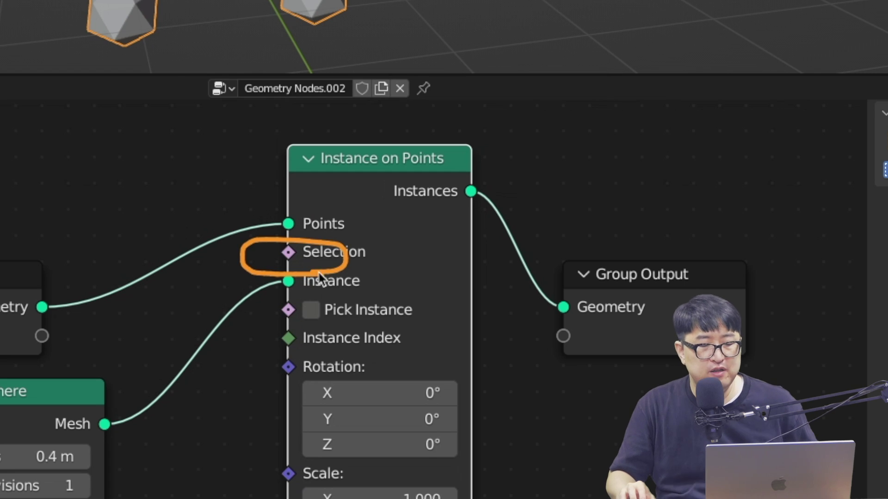
mouse_move(485, 193)
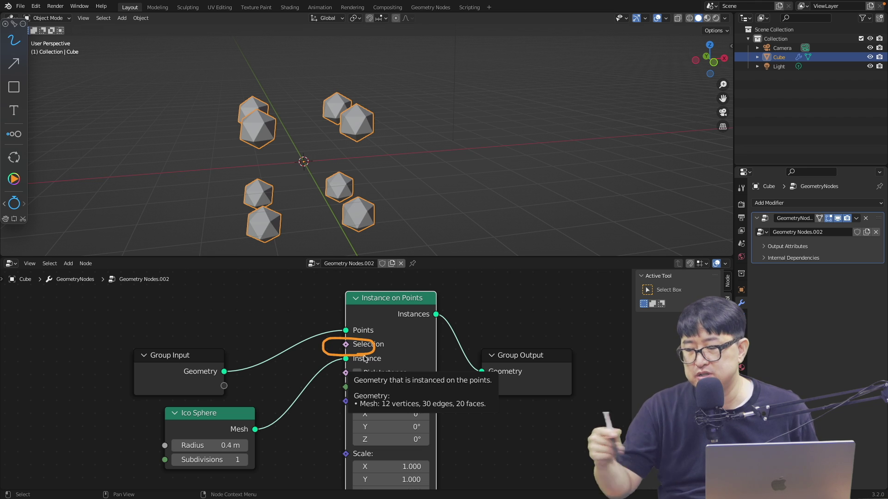
mouse_move(90, 110)
left_mouse_down()
mouse_move(96, 153)
mouse_move(204, 99)
left_mouse_up()
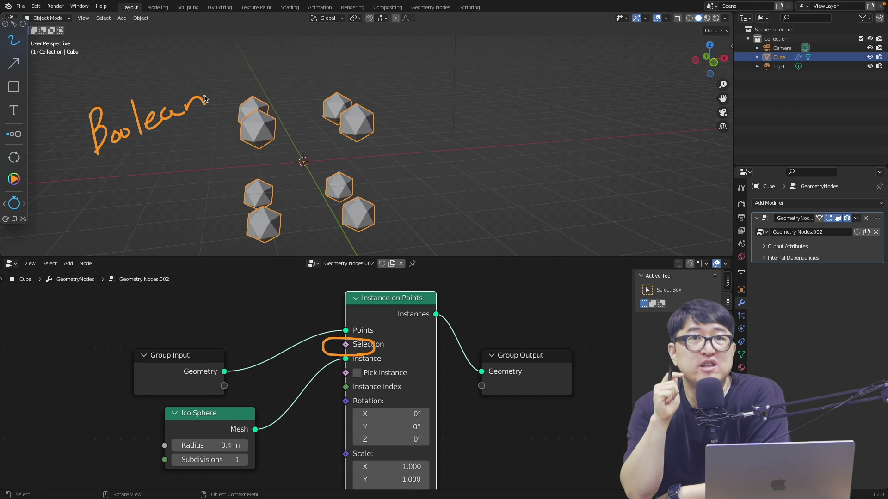
key("Escape")
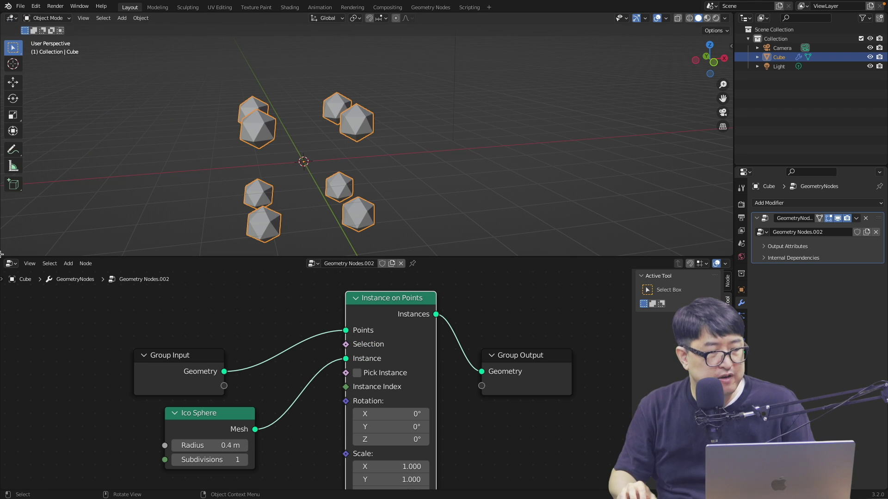
Step: Split the viewport and show a Spreadsheet listing the eight instances and their positions
left_click_drag(2, 254, 266, 245)
left_click(12, 19)
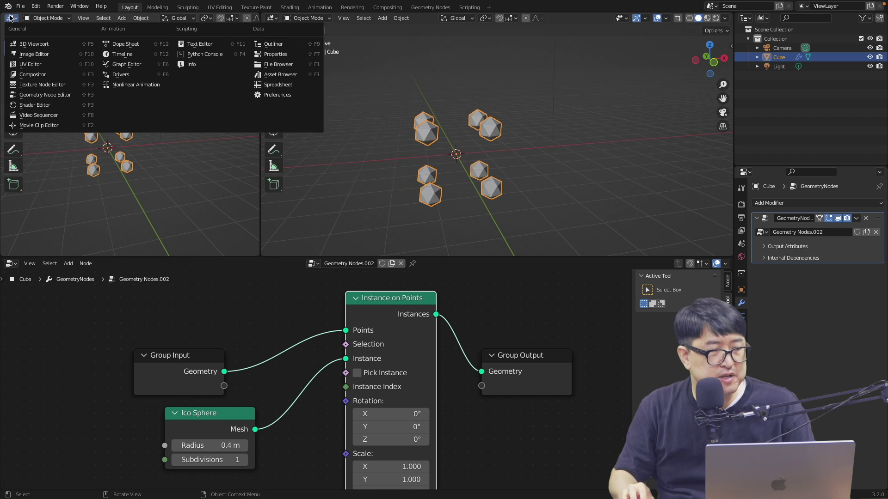
left_click(283, 86)
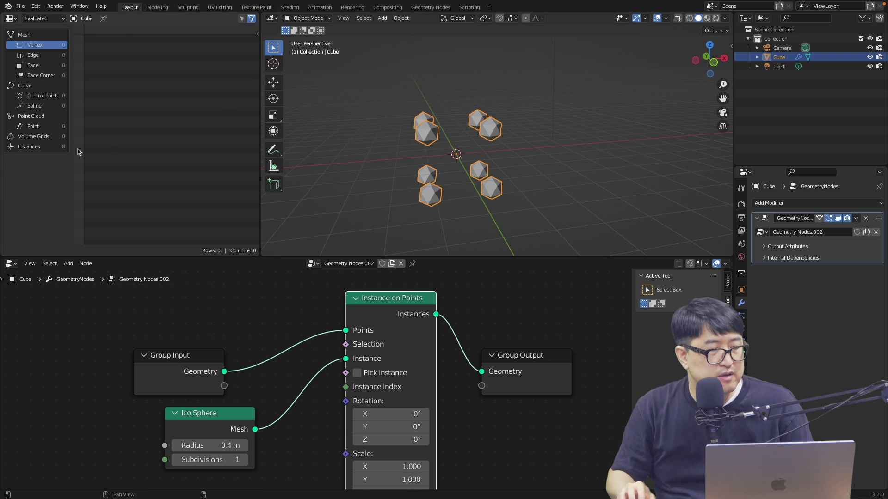
left_click(33, 147)
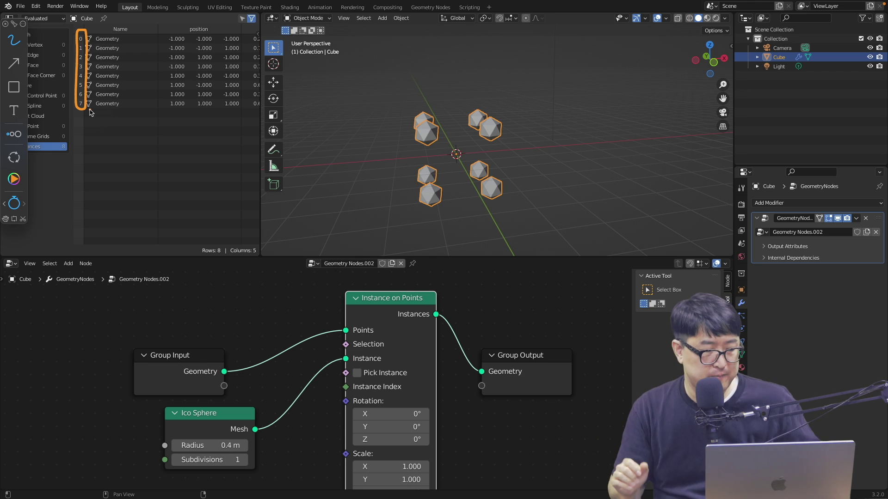
key("Escape")
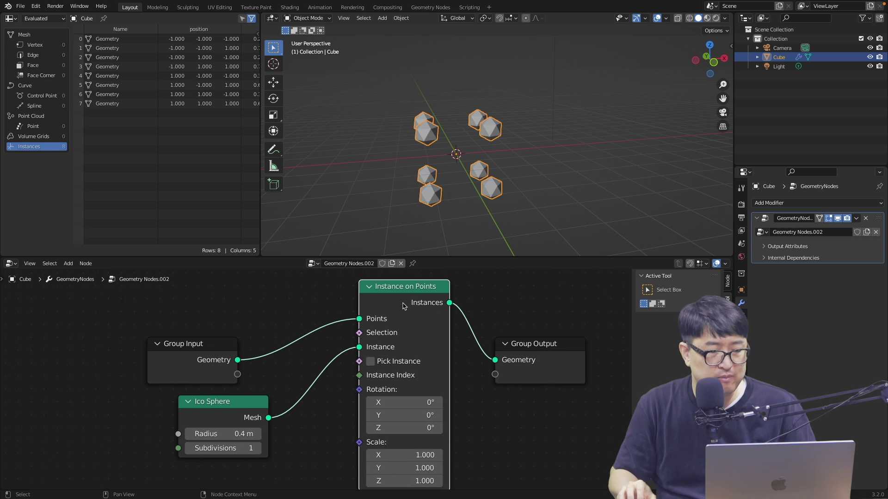
middle_click_drag(339, 316, 380, 305)
key("shift+a")
Step: Add a Math node set to Less Than and link it into the Selection input
left_click(478, 125)
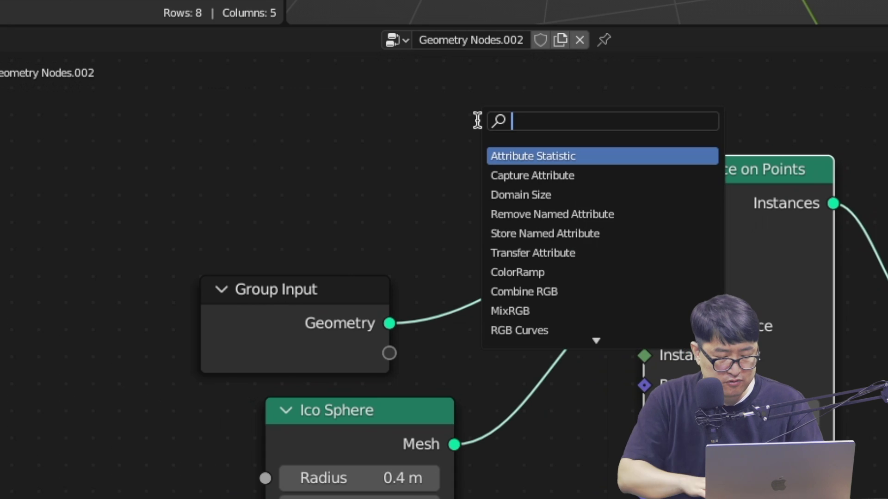
type("ma")
key("Return")
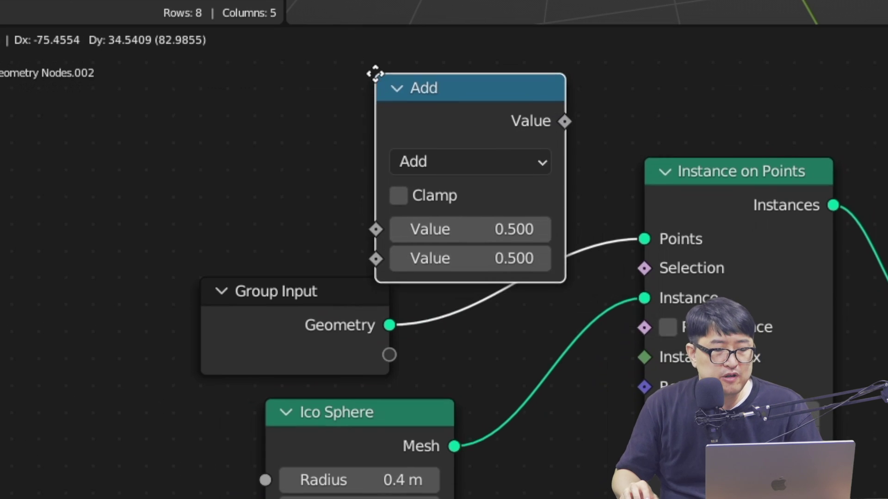
left_click(379, 154)
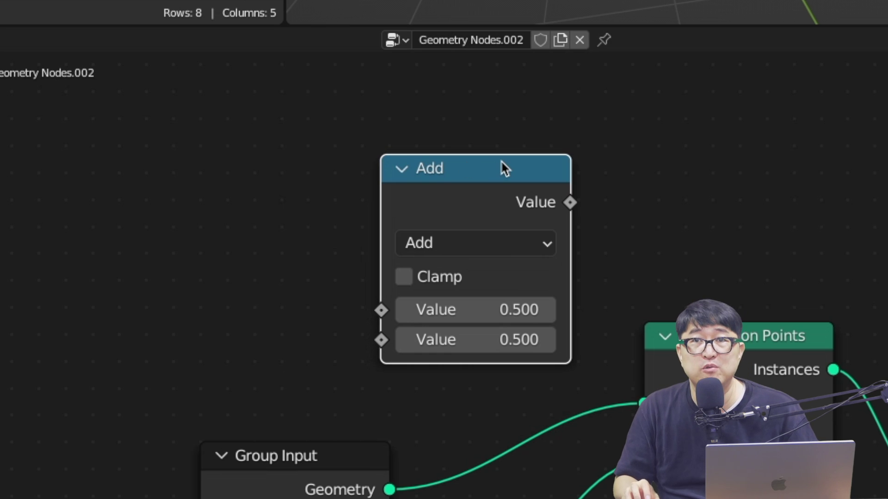
left_click_drag(407, 313, 424, 323)
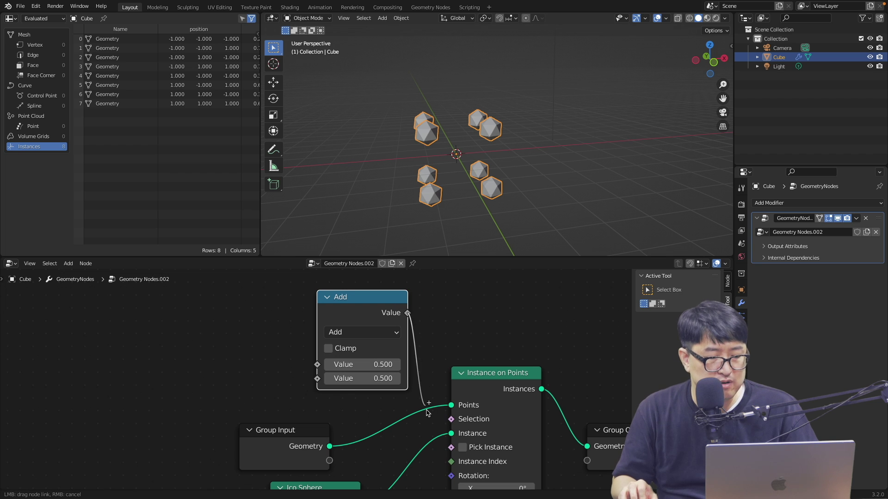
left_click_drag(427, 413, 450, 419)
left_click_drag(400, 300, 398, 305)
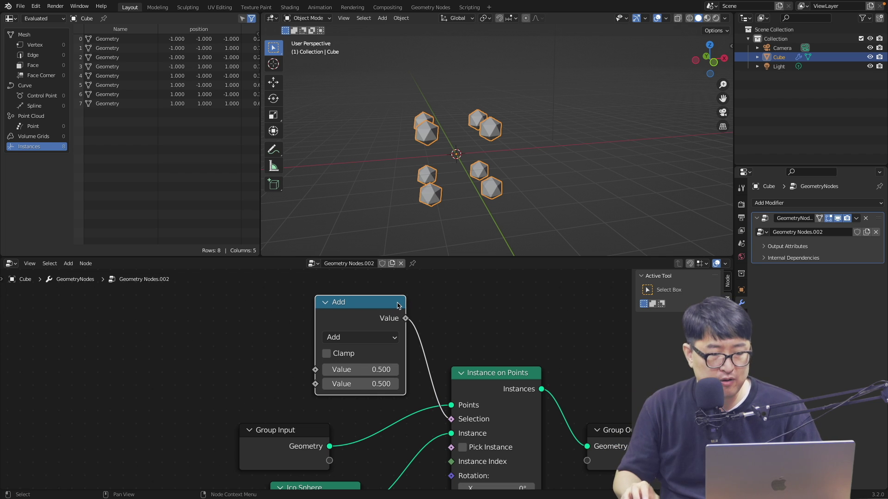
left_click(360, 337)
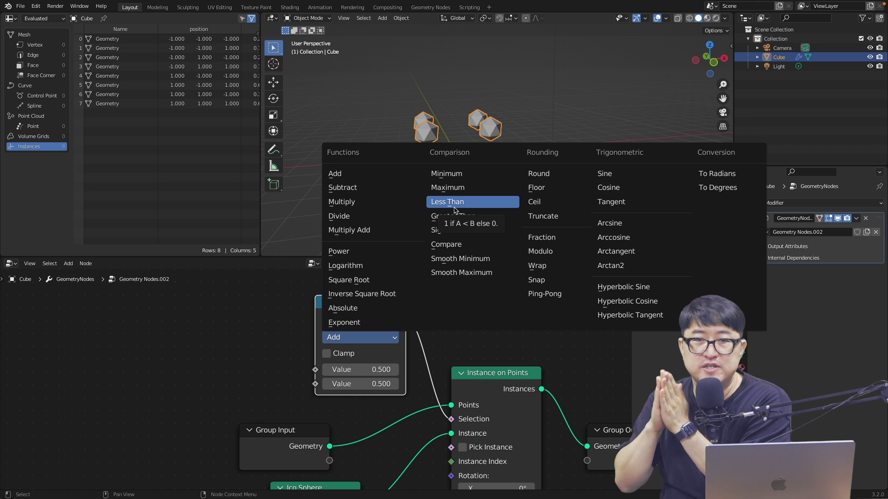
left_click(451, 201)
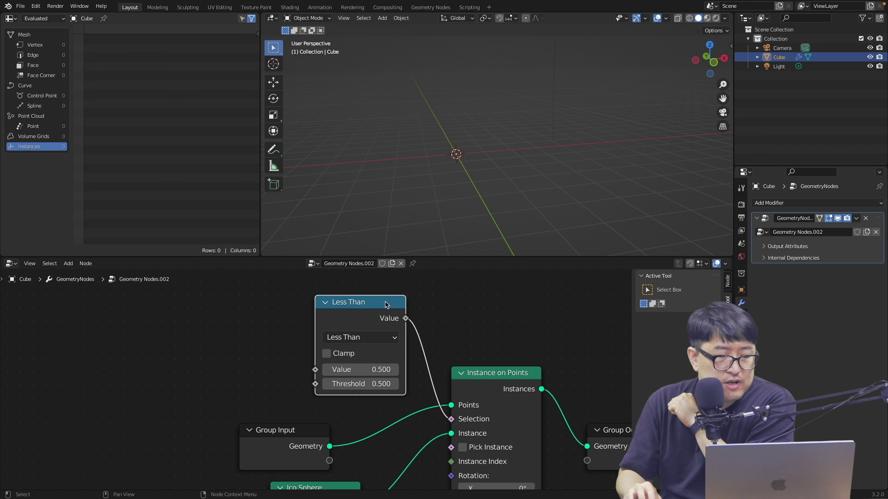
left_click_drag(377, 305, 390, 296)
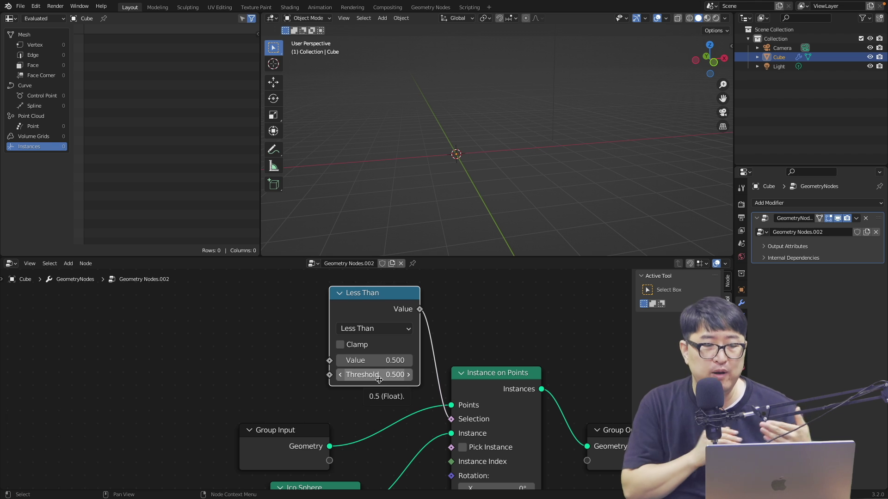
Step: Add an Index node and plug it into the Less Than Value input
key("shift+a")
left_click(251, 308)
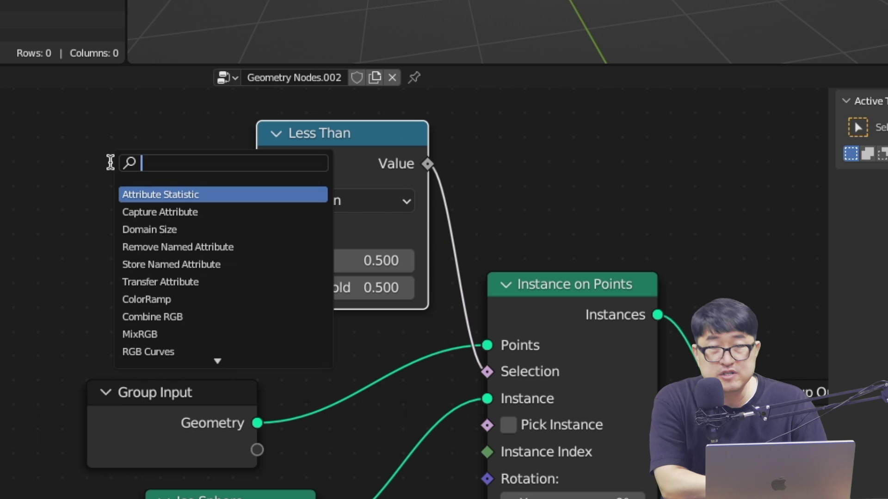
type("in")
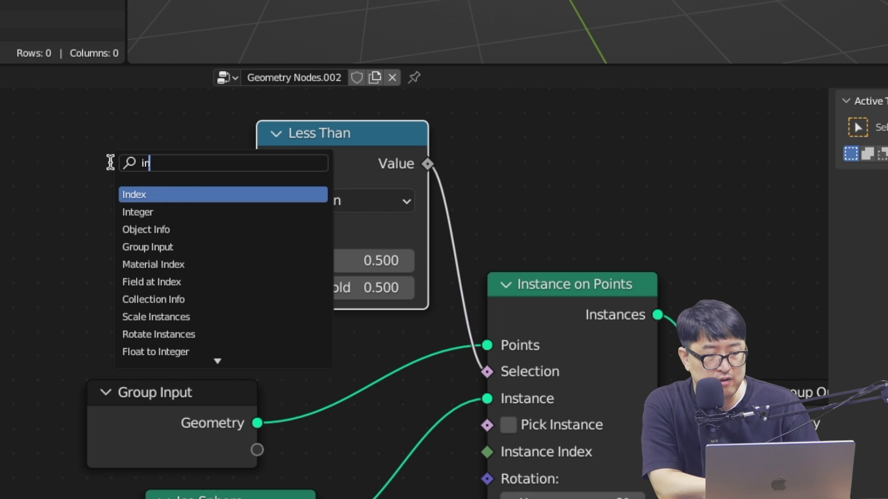
type("de")
key("Return")
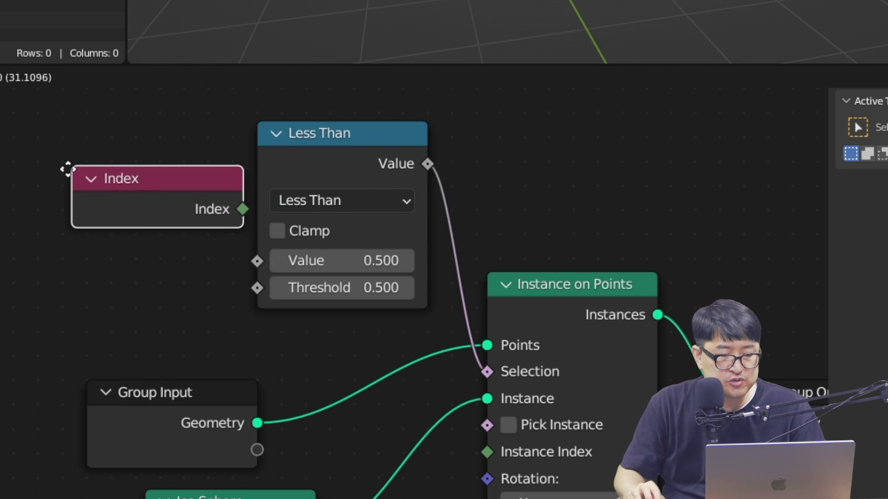
left_click(48, 176)
left_click_drag(218, 219, 257, 261)
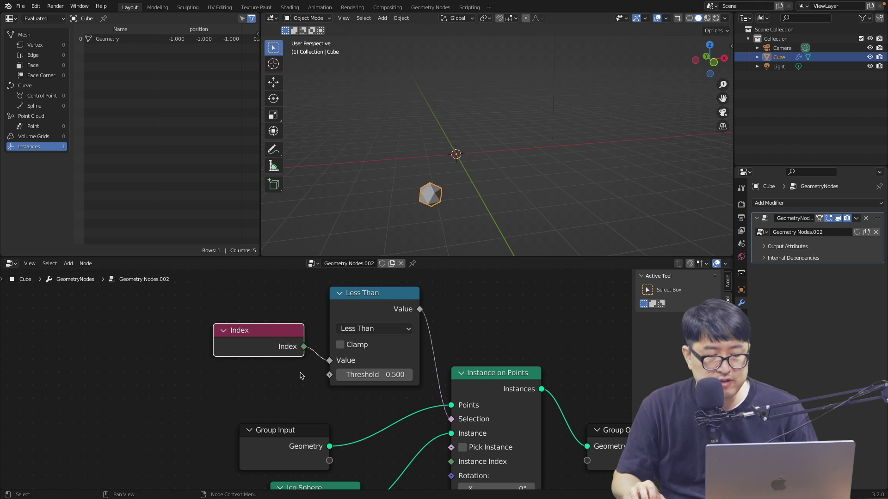
scroll(301, 375, "up", 2)
Step: Nudge the threshold up and annotate the Index output and Less Than comparison
scroll(289, 369, "up", 1)
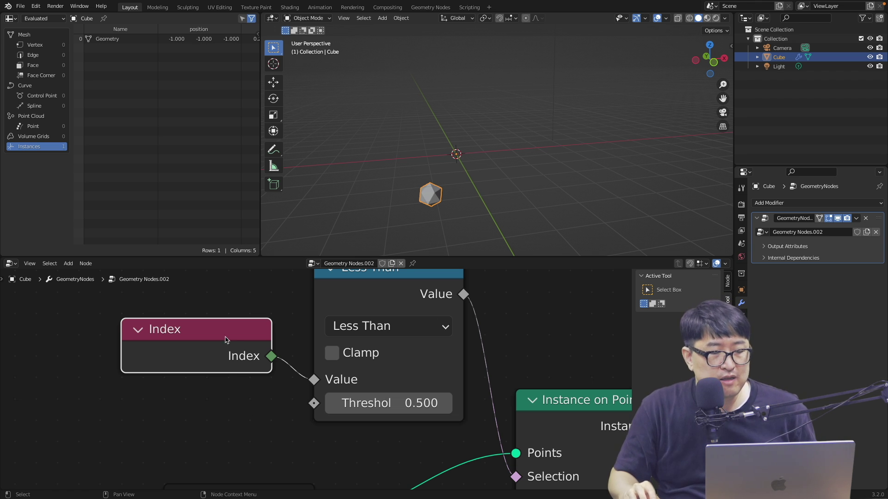
left_click_drag(225, 340, 218, 346)
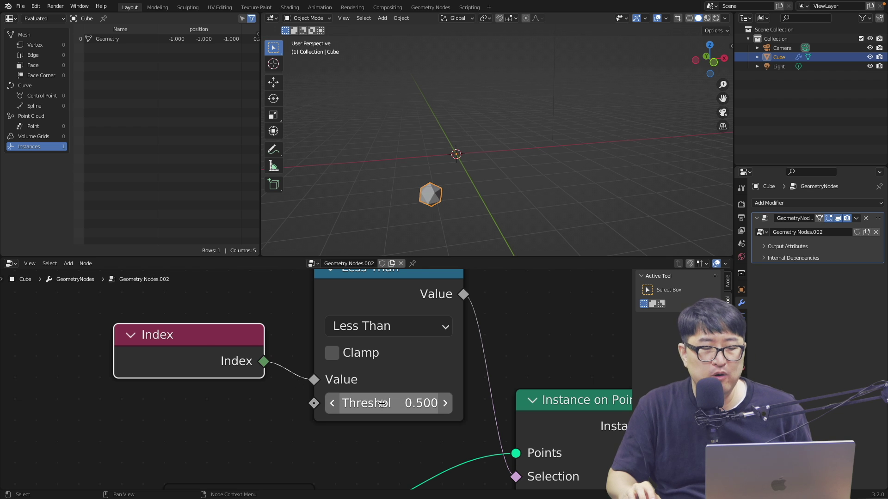
mouse_move(389, 403)
left_mouse_down()
mouse_move(509, 403)
mouse_move(370, 403)
mouse_move(531, 403)
mouse_move(388, 404)
left_mouse_up()
left_click_drag(272, 351, 275, 372)
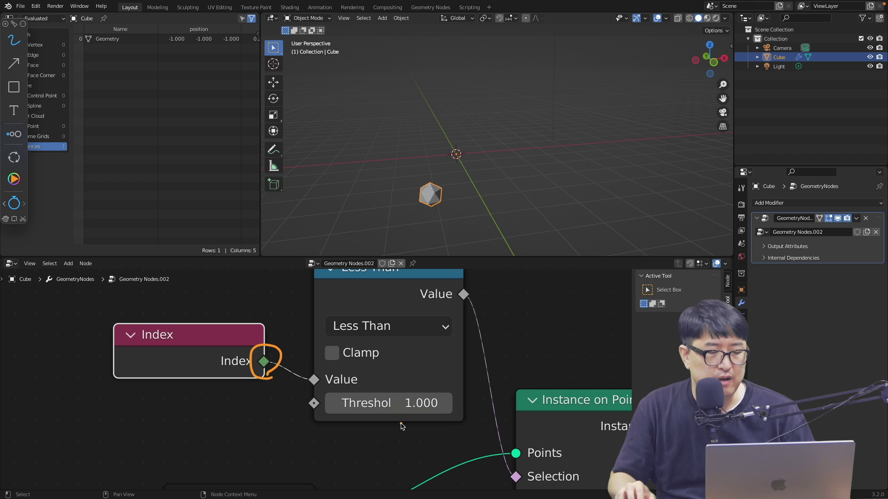
left_click_drag(318, 325, 374, 356)
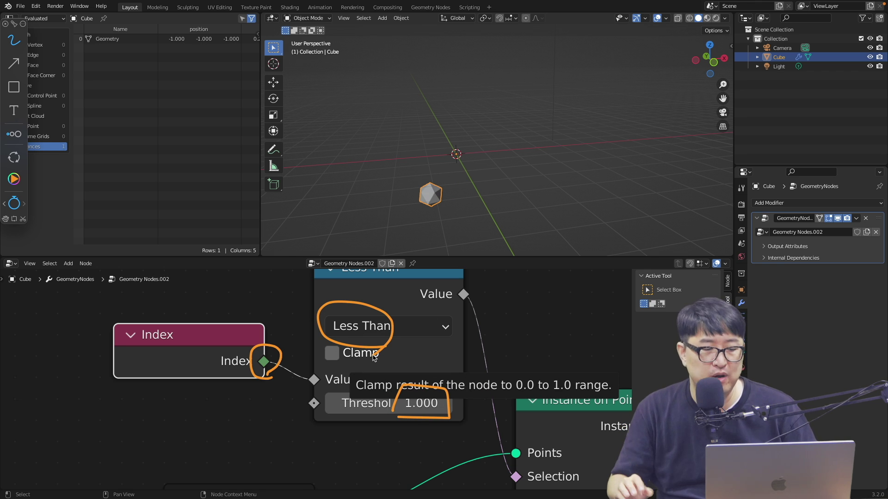
key("Escape")
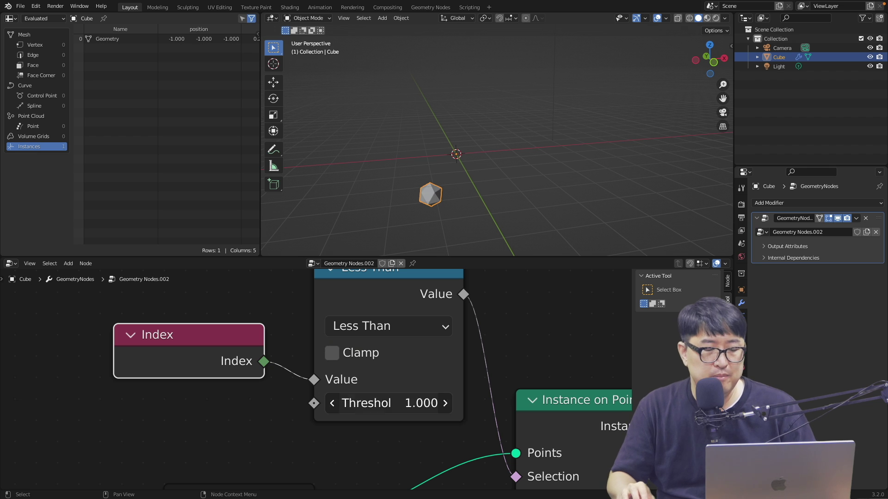
Step: Set the threshold to 8 so all eight icospheres reappear, then frame the tree
left_click(423, 403)
type("8")
key("Return")
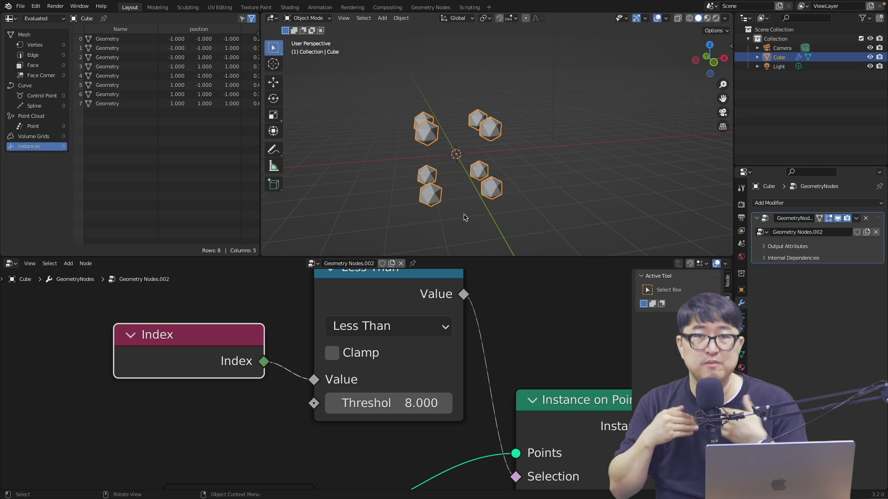
mouse_move(464, 218)
middle_mouse_down()
mouse_move(453, 205)
mouse_move(461, 205)
middle_mouse_up()
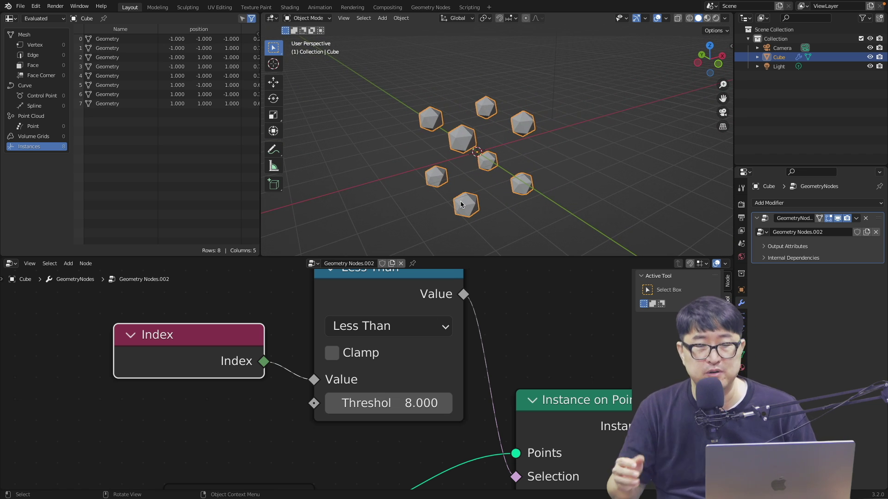
middle_click_drag(624, 379, 544, 345)
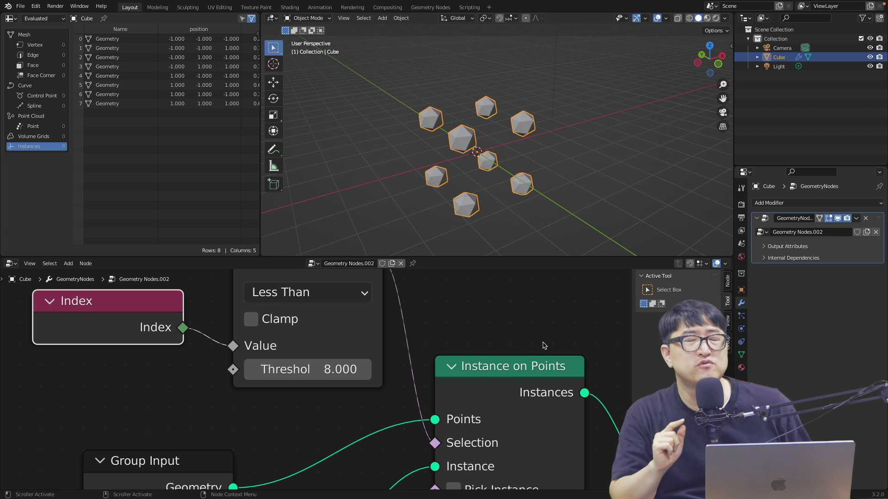
scroll(537, 344, "down", 4)
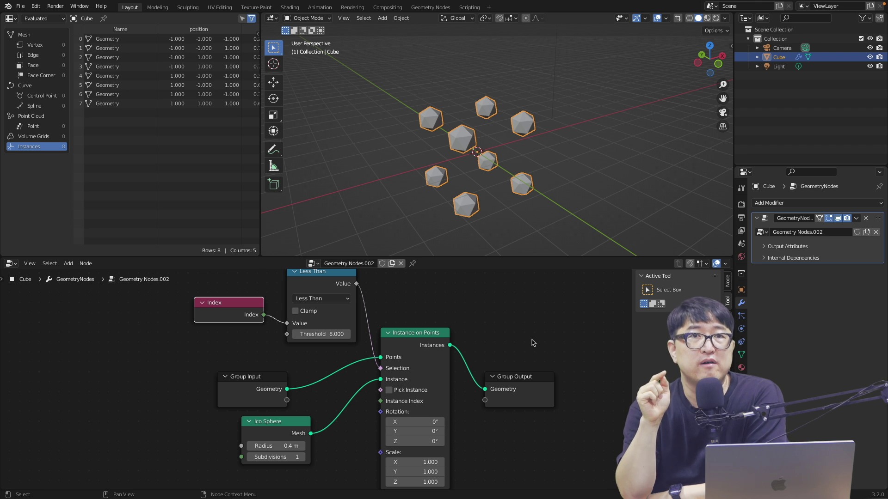
Step: Place a ColorRamp node right of Instance on Points, annotating its Color output as v(R,G,B)
left_click(509, 300)
key("Home")
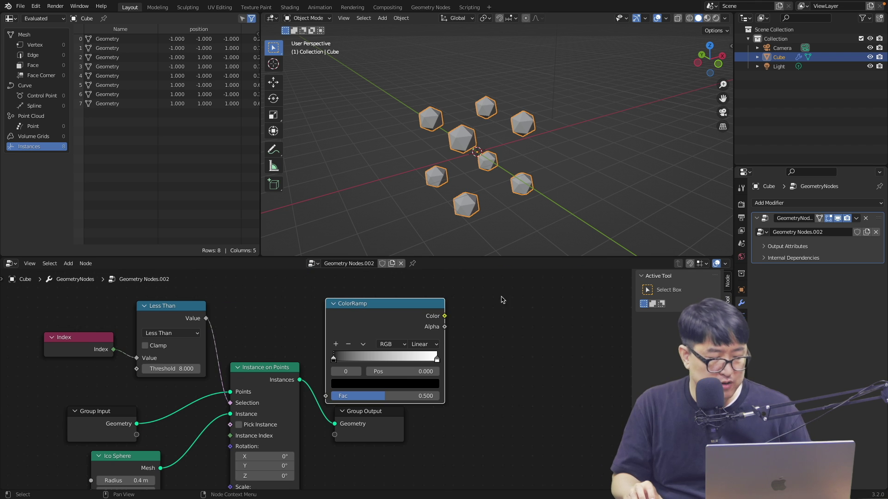
scroll(460, 309, "up", 2)
left_click_drag(485, 286, 489, 307)
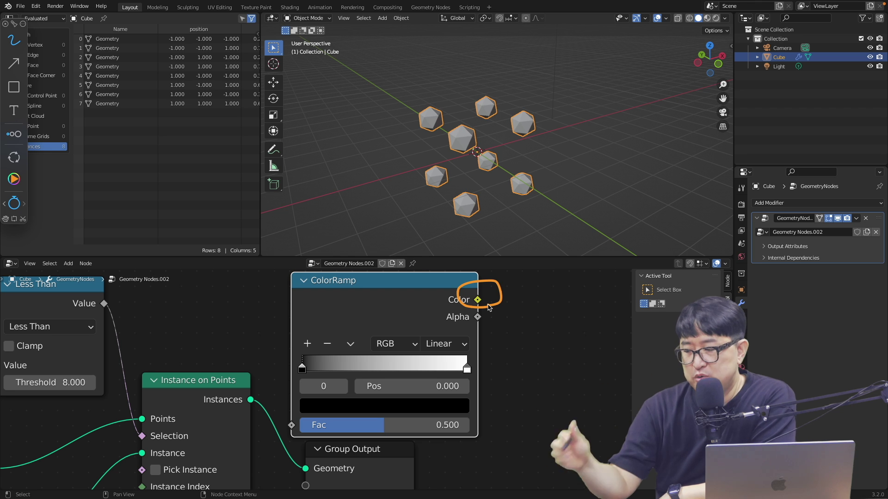
mouse_move(483, 303)
left_mouse_down()
mouse_move(382, 202)
mouse_move(388, 196)
mouse_move(399, 212)
left_mouse_up()
left_click_drag(410, 197, 465, 190)
left_click_drag(487, 164, 493, 185)
left_click_drag(514, 149, 517, 184)
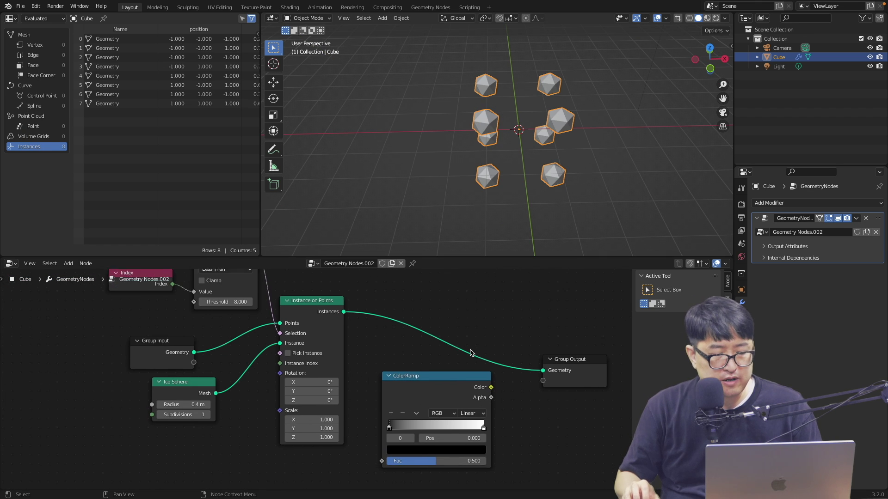
Step: Insert a Transform node before Group Output and space the two nodes apart
scroll(470, 353, "down", 3)
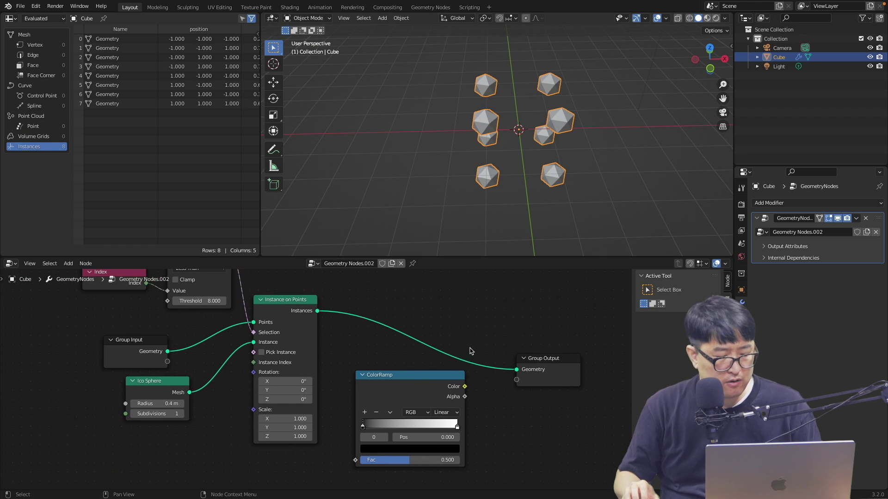
key("shift+a")
left_click(455, 307)
type("transform")
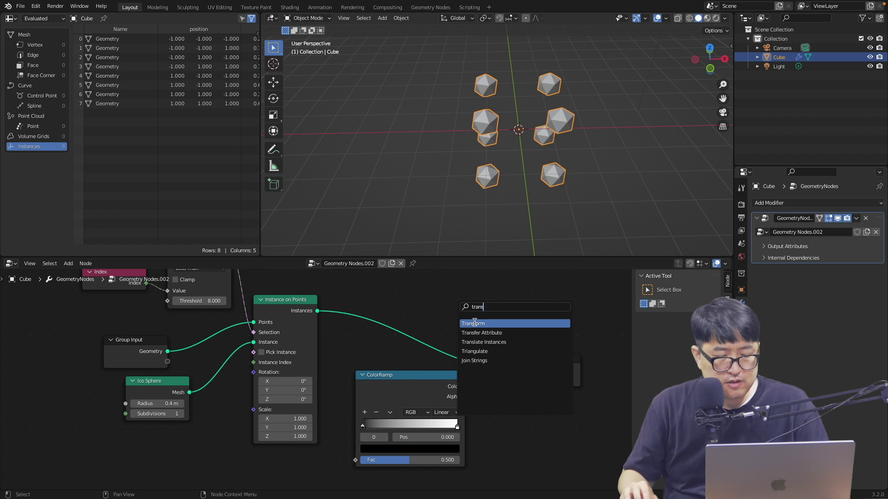
key("Return")
left_click(448, 319)
left_click_drag(532, 360, 545, 342)
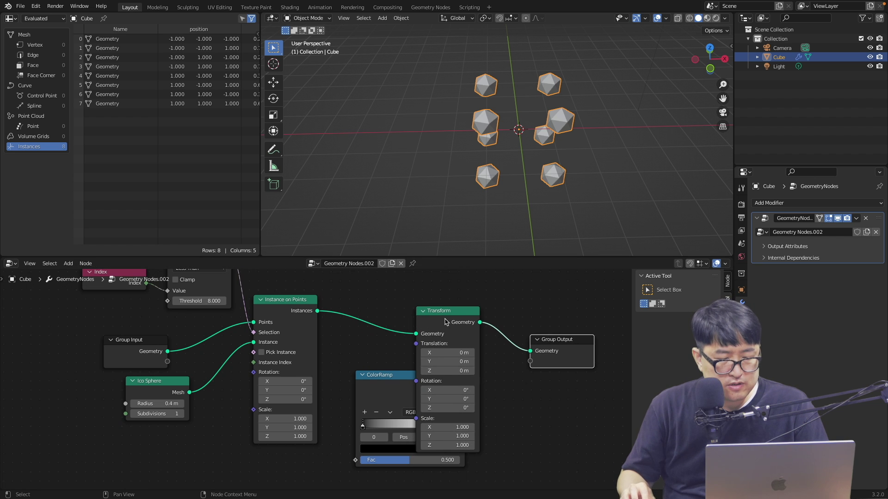
left_click_drag(440, 311, 470, 304)
Step: Drive Transform rotation from the ColorRamp colour with Constant interpolation, undoing a green stop colour
mouse_move(397, 385)
left_mouse_down()
mouse_move(378, 389)
mouse_move(358, 419)
left_mouse_up()
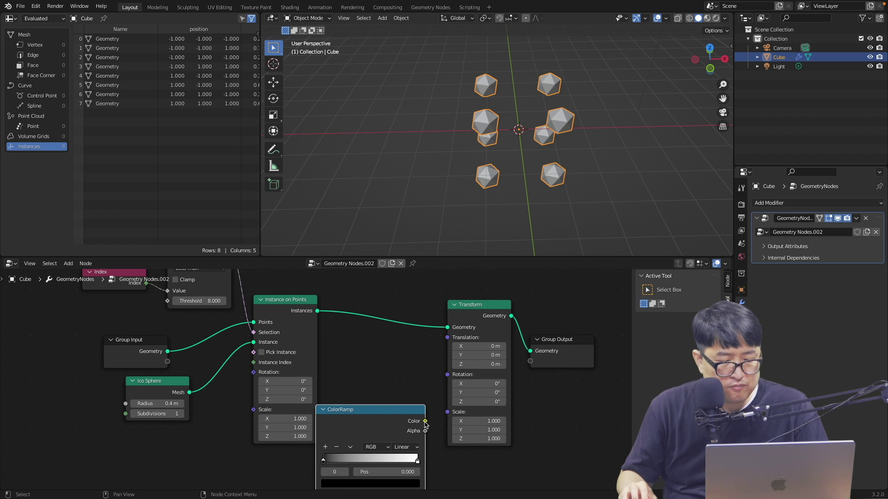
left_click_drag(426, 421, 448, 378)
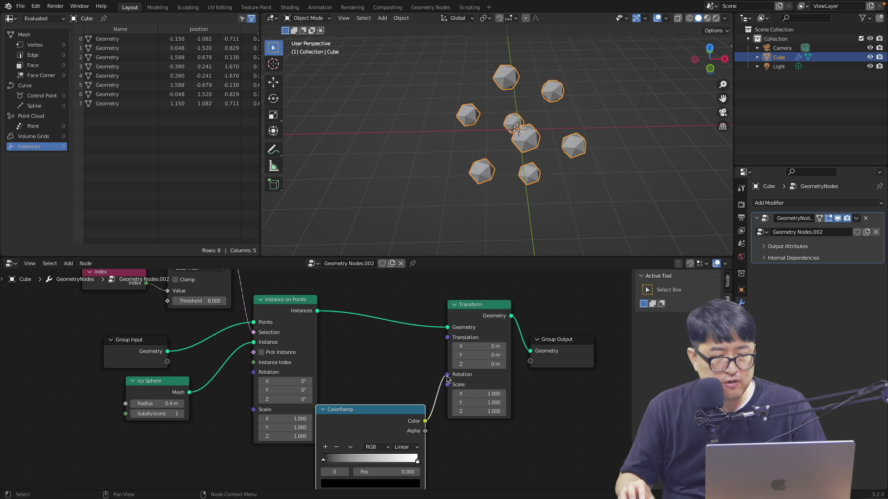
scroll(364, 448, "down", 5)
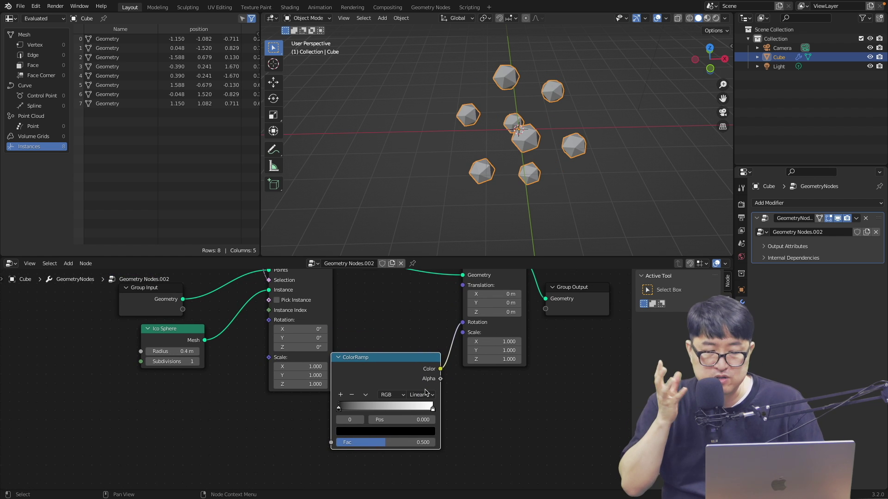
left_click(420, 394)
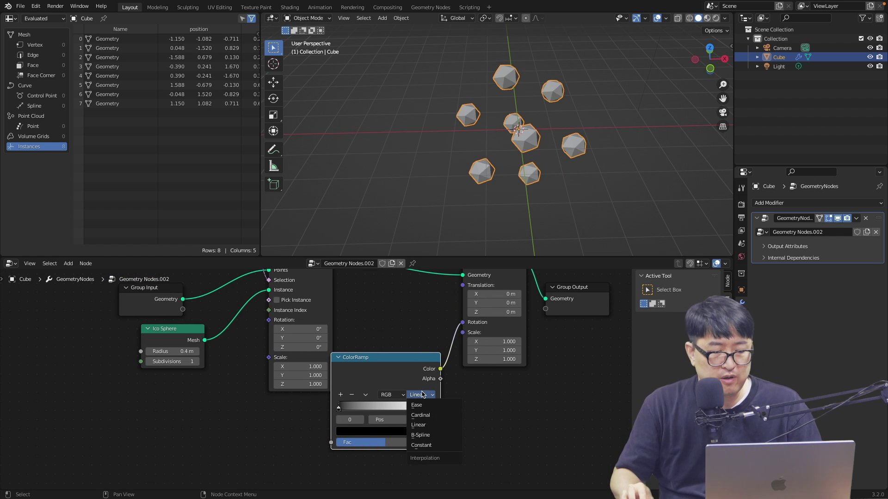
left_click(419, 446)
left_click(385, 431)
mouse_move(414, 355)
left_mouse_down()
mouse_move(415, 324)
mouse_move(363, 326)
mouse_move(387, 331)
left_mouse_up()
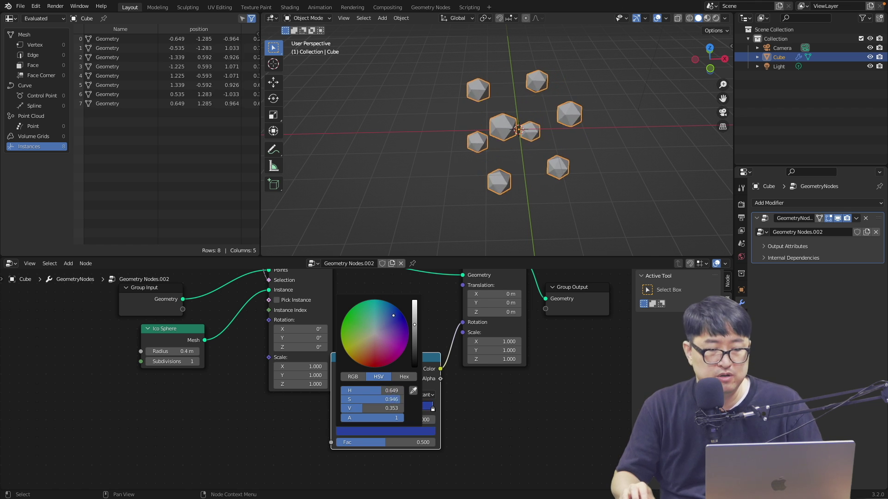
key("ctrl+z")
key("ctrl+z")
key("ctrl+z")
Step: Move the ramp link from Rotation to Scale, then unplug it and add a Vector node
mouse_move(474, 310)
left_mouse_down()
mouse_move(448, 326)
mouse_move(473, 321)
left_mouse_up()
left_click_drag(398, 384, 382, 389)
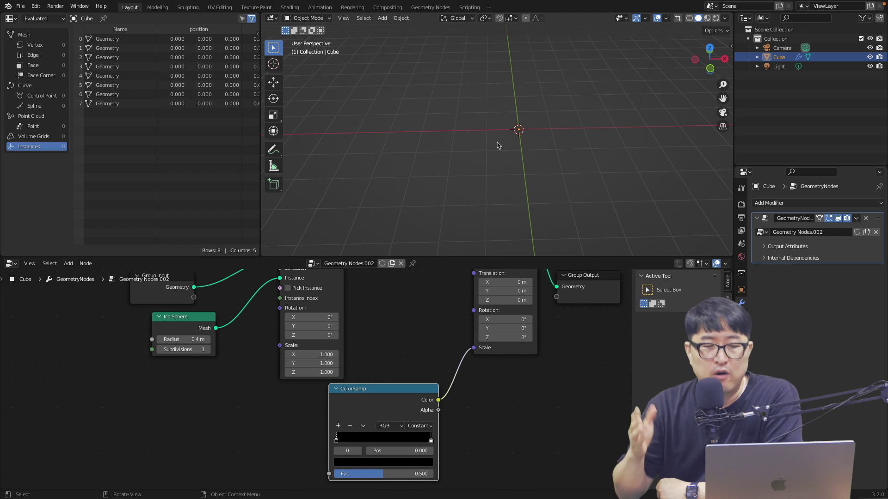
left_click_drag(373, 396, 396, 353)
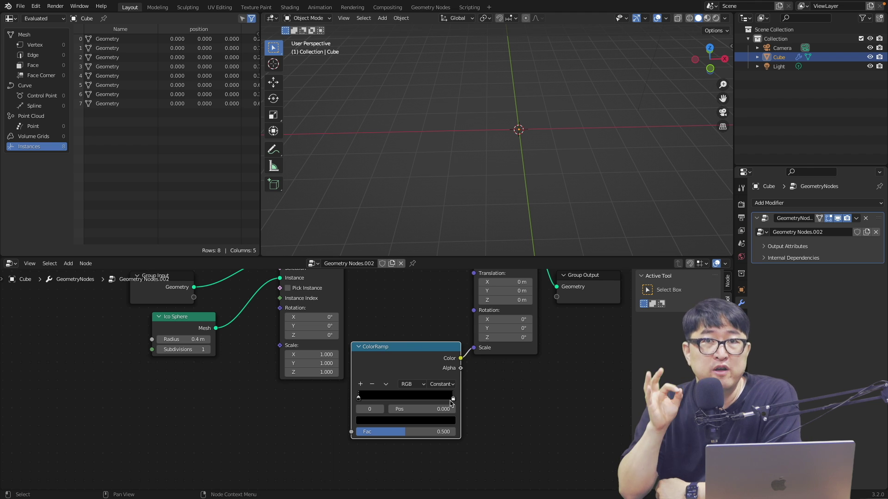
left_click_drag(443, 351, 425, 373)
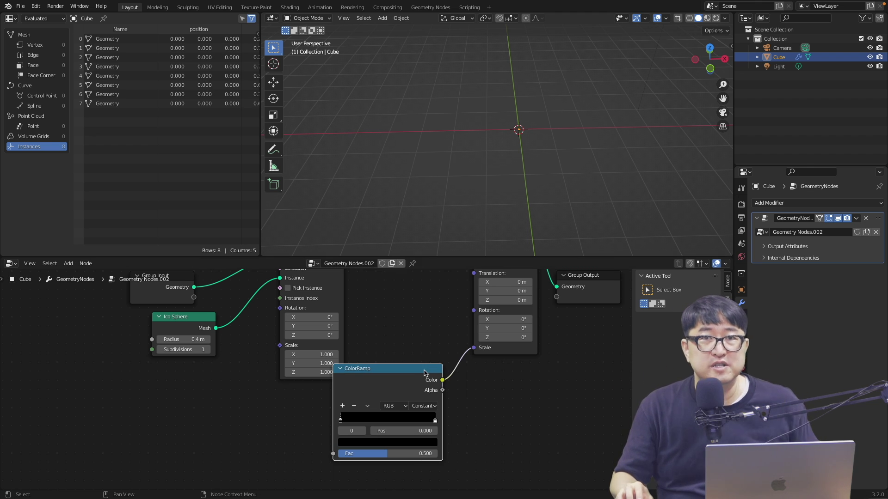
left_click(476, 350)
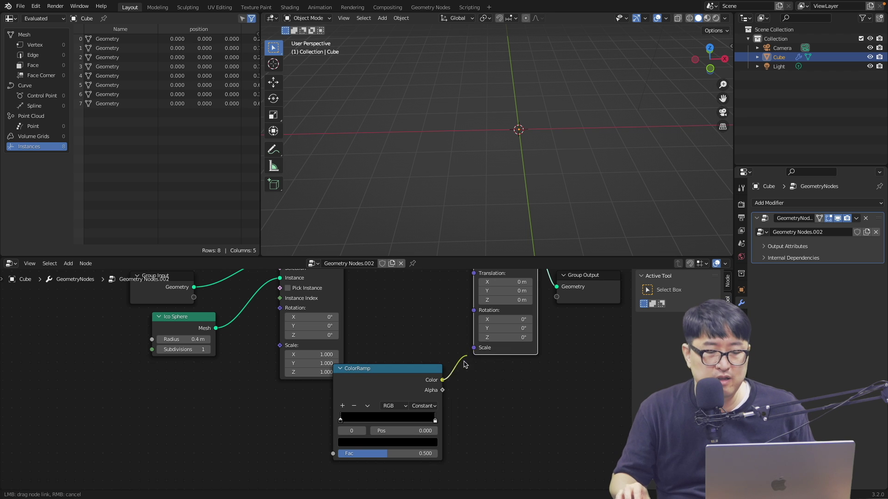
left_click_drag(474, 351, 458, 366)
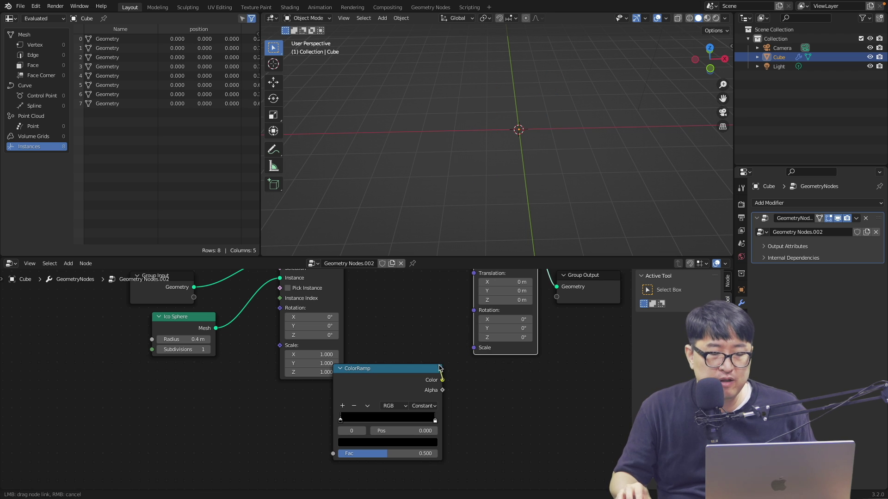
key("shift+a")
left_click(446, 315)
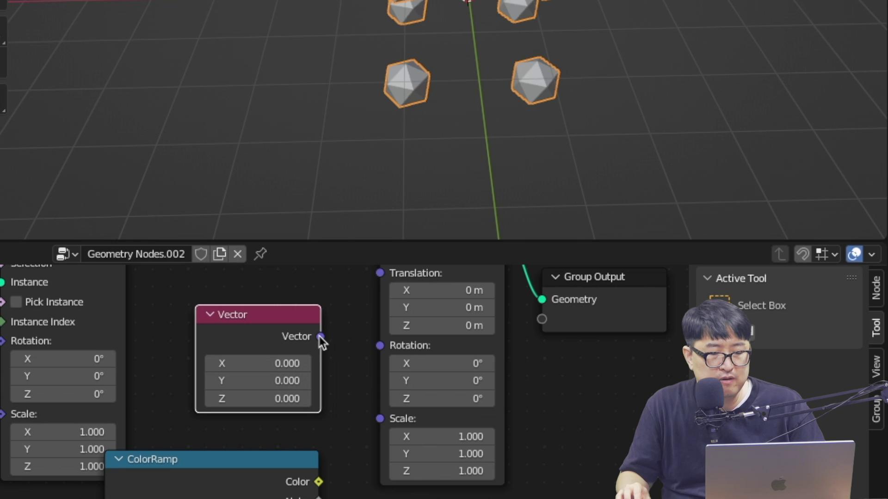
Step: Swap the Vector link on Scale for the ColorRamp Color and make the ramp colour white
left_click_drag(319, 336, 379, 420)
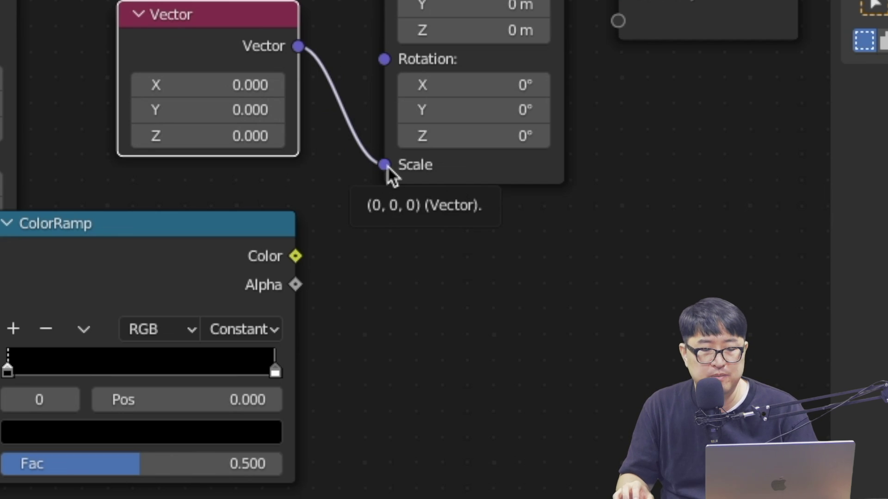
left_click_drag(387, 165, 337, 194)
left_click_drag(295, 256, 383, 164)
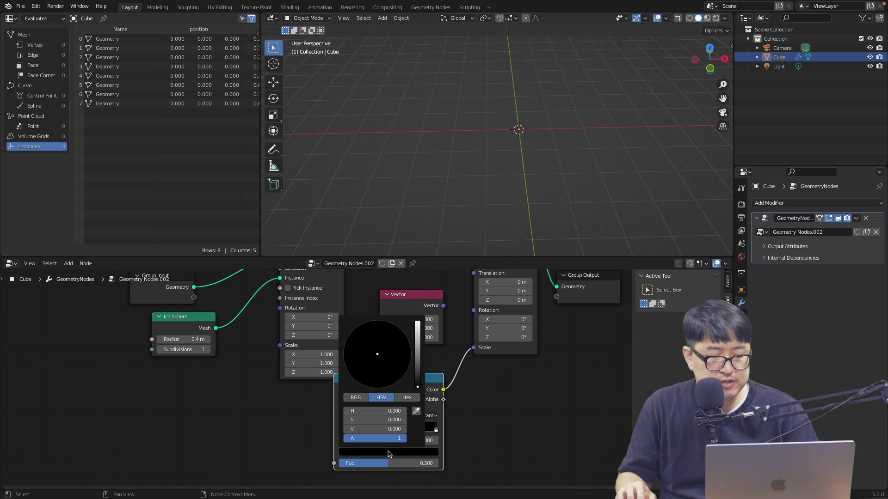
left_click_drag(418, 383, 418, 322)
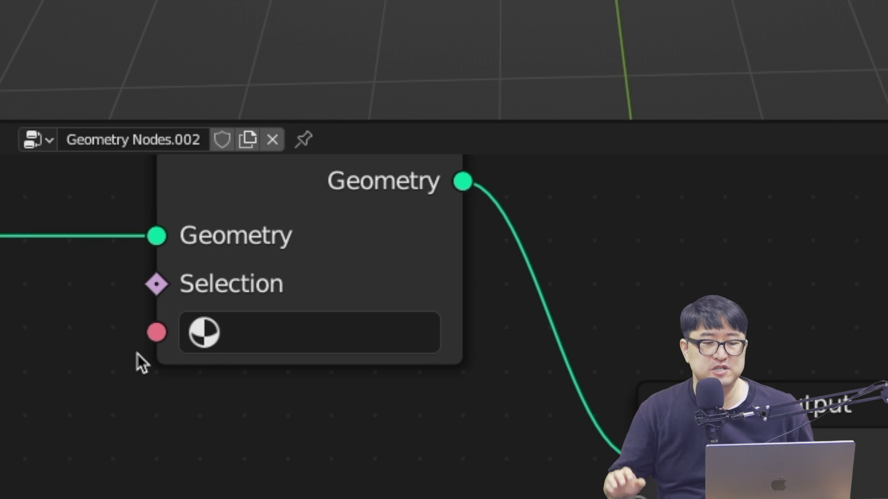
Step: Give Set Material the material 'Material', then place a Collection Info node using Collection
left_click(207, 346)
key("Escape")
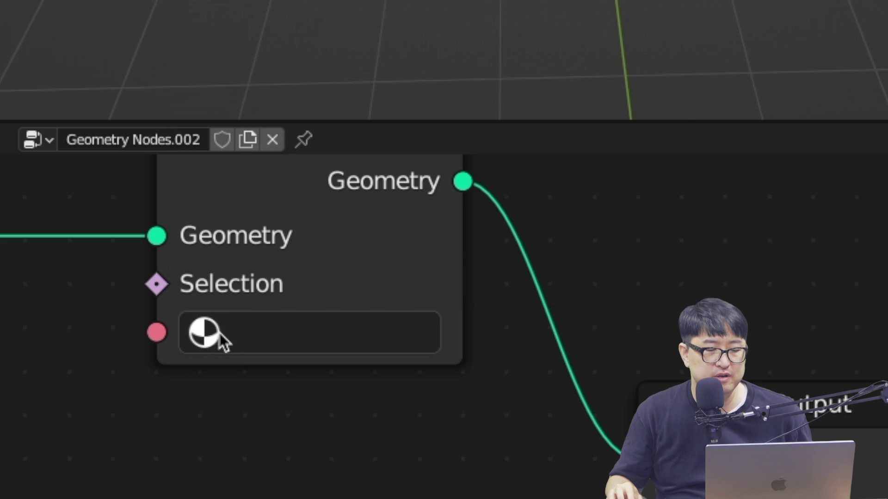
left_click(222, 341)
key("Return")
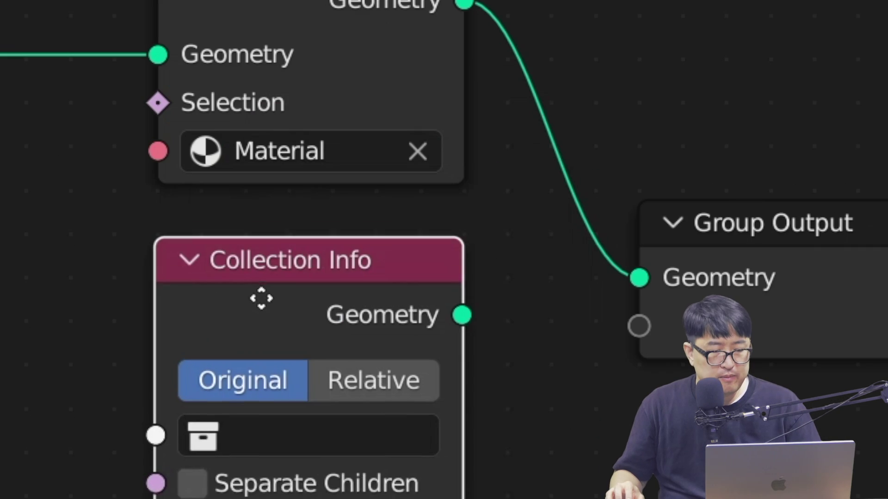
left_click(226, 297)
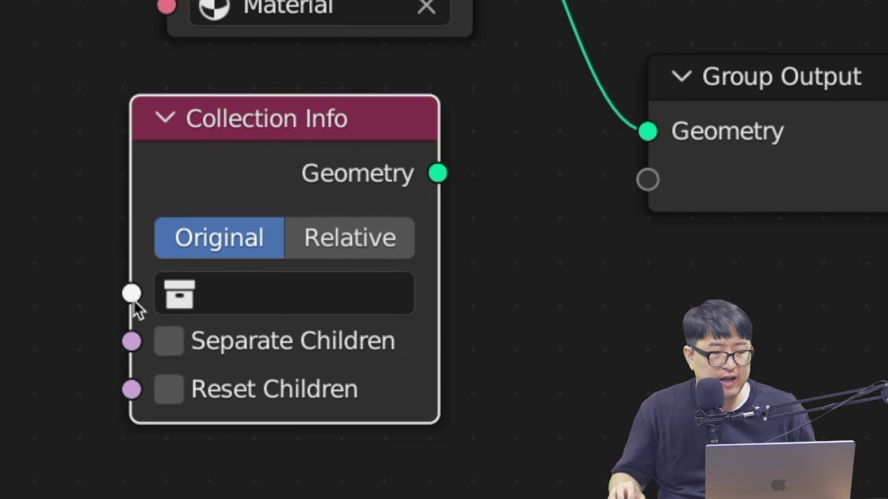
left_click(198, 293)
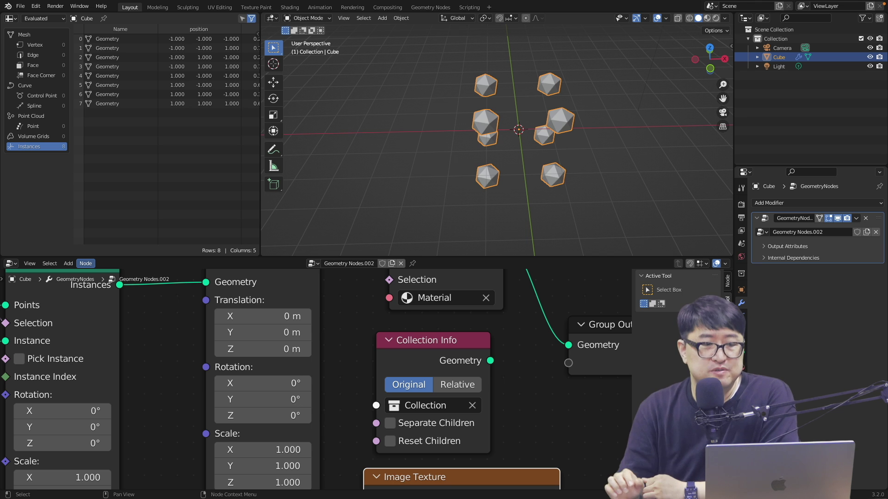
middle_click_drag(139, 356, 254, 330)
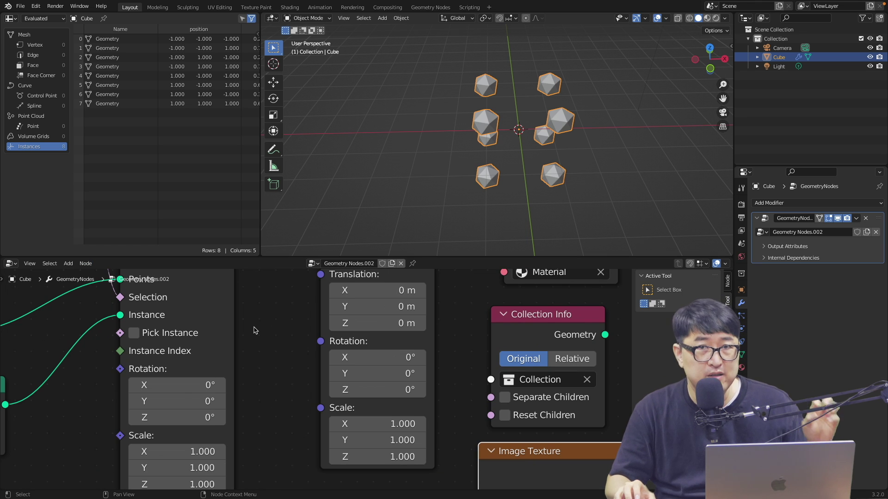
left_click_drag(321, 359, 331, 357)
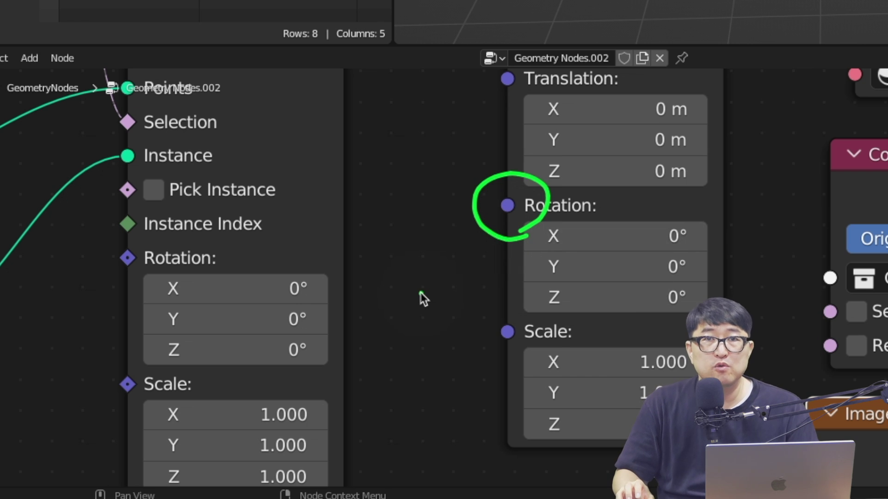
left_click_drag(142, 391, 157, 369)
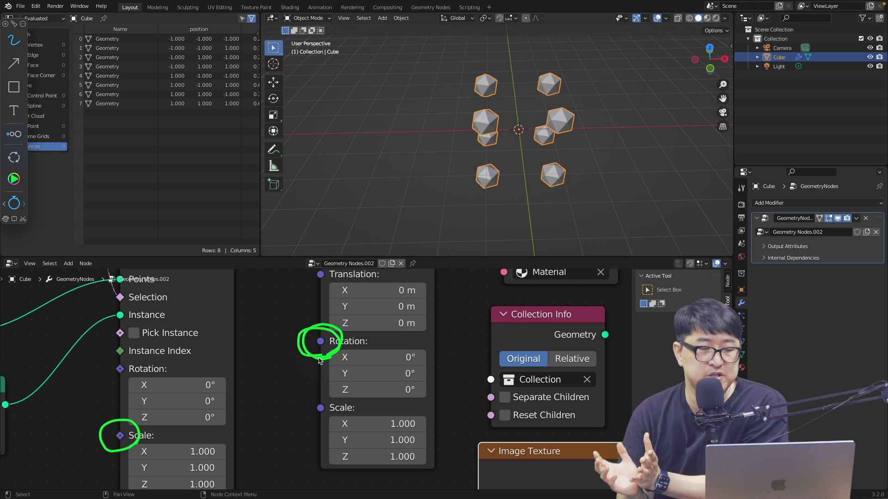
left_click_drag(352, 357, 382, 357)
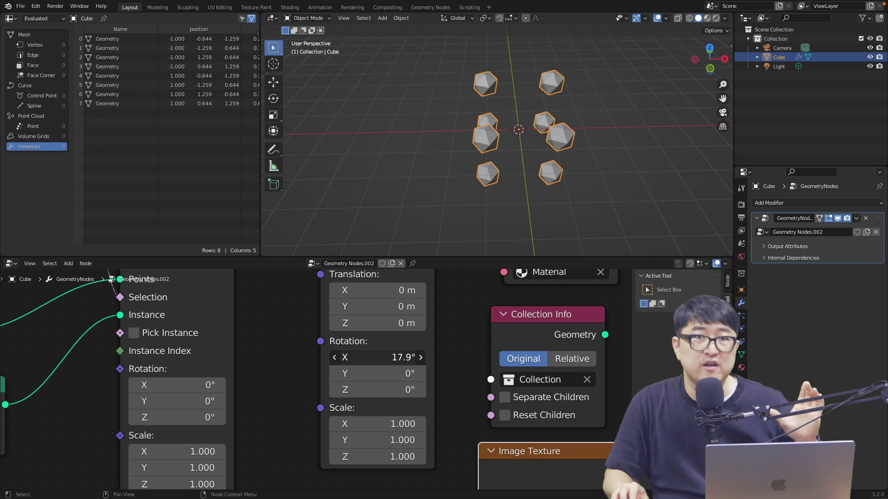
key("BackSpace")
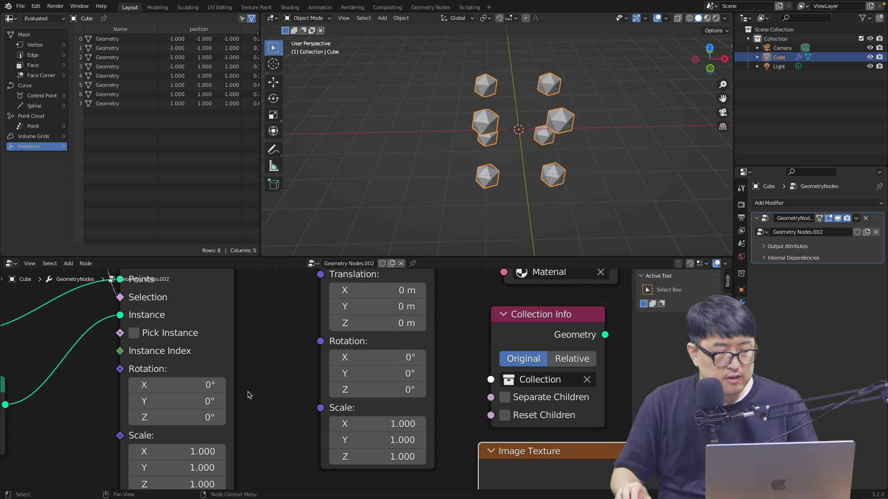
scroll(250, 395, "left", 5)
scroll(251, 394, "left", 2)
scroll(251, 394, "up", 3)
scroll(251, 394, "left", 3)
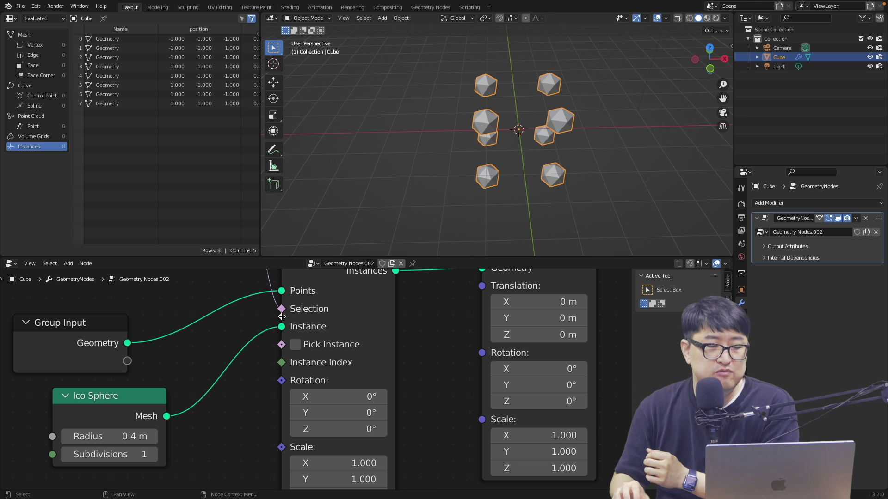
middle_click_drag(261, 346, 291, 437)
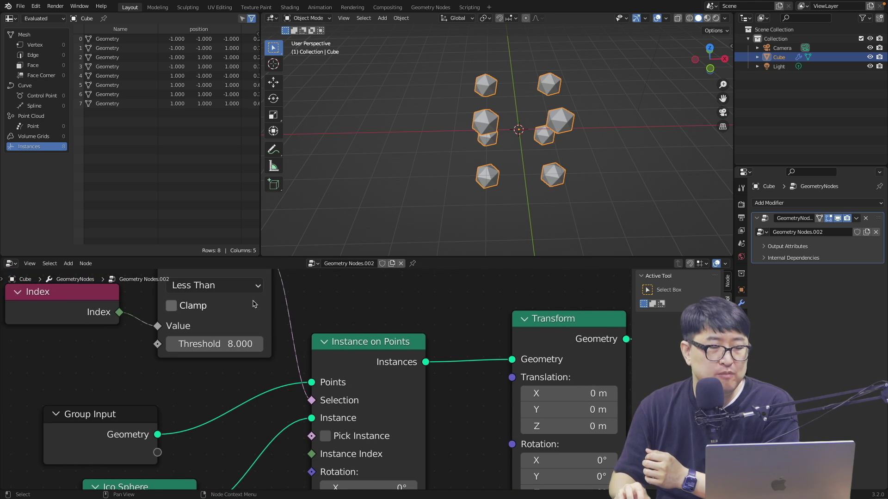
mouse_move(282, 309)
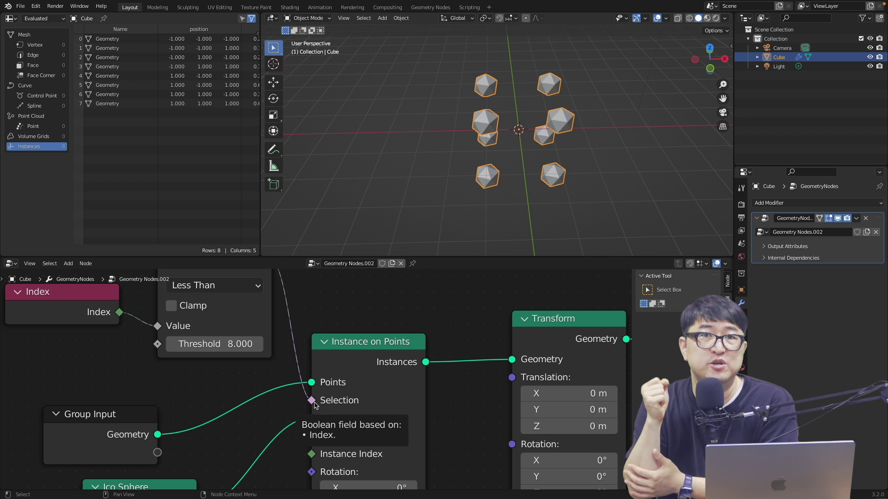
middle_click_drag(314, 406, 393, 266)
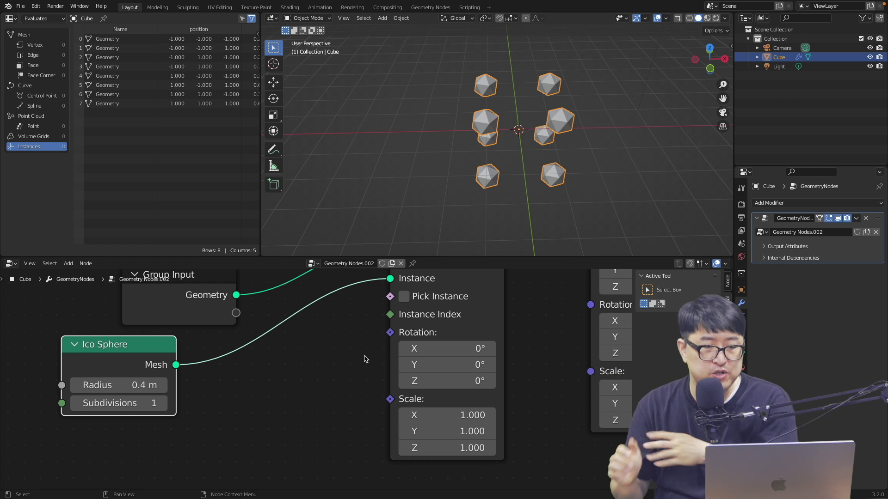
Step: Add a Random Value node beside the Ico Sphere node
key("shift+a")
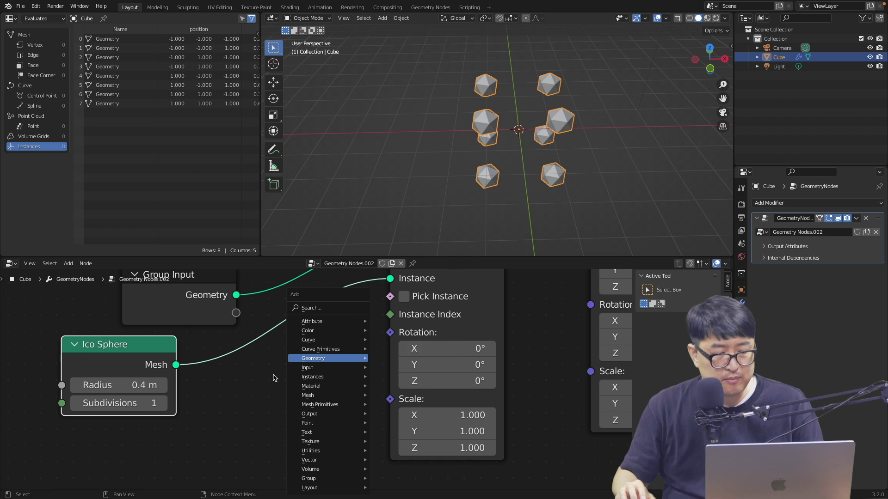
left_click(313, 308)
type("ran")
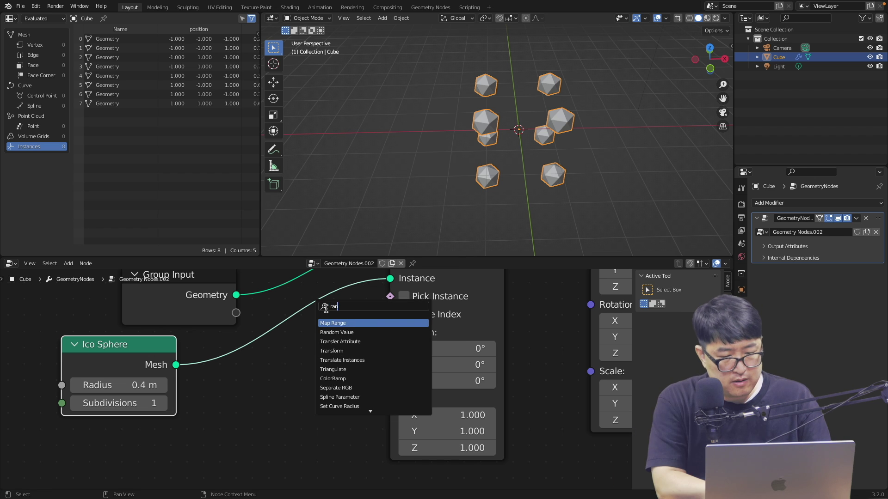
type("dom")
key("Return")
left_click(256, 360)
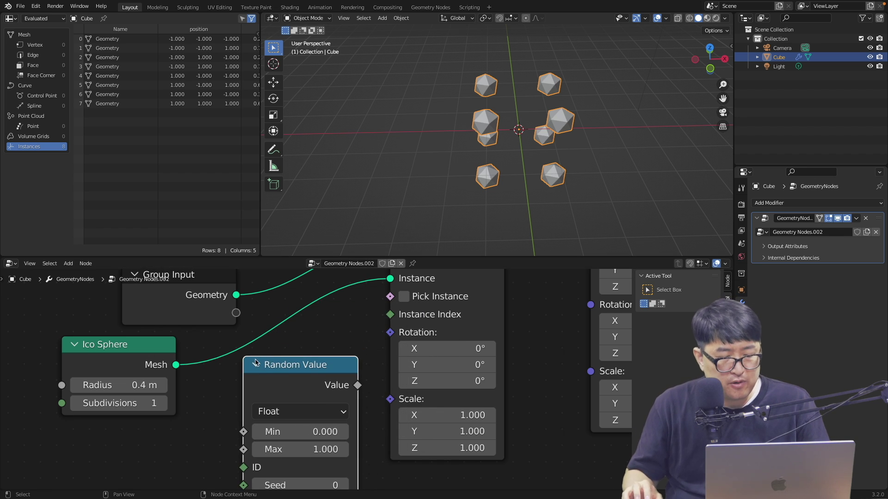
middle_click_drag(255, 360, 281, 282)
Step: Set Random Value to Vector and connect its output to Instance on Points Scale
left_click(326, 333)
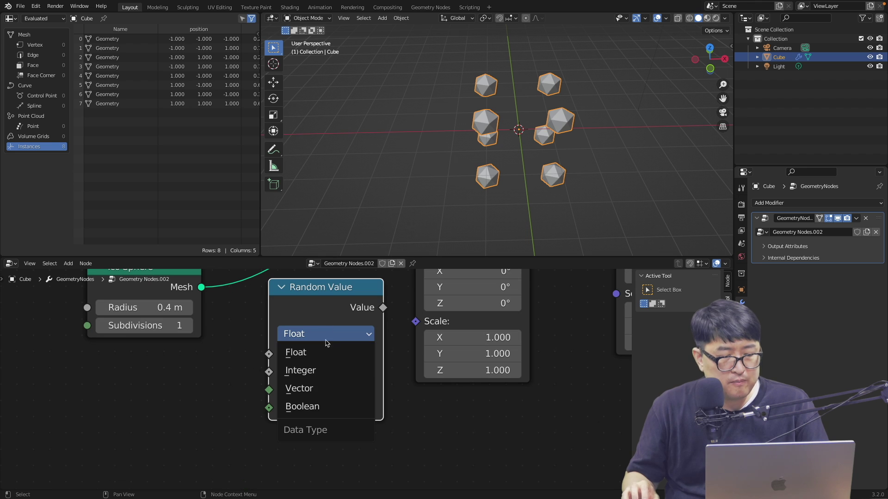
left_click(328, 387)
left_click_drag(342, 285, 323, 290)
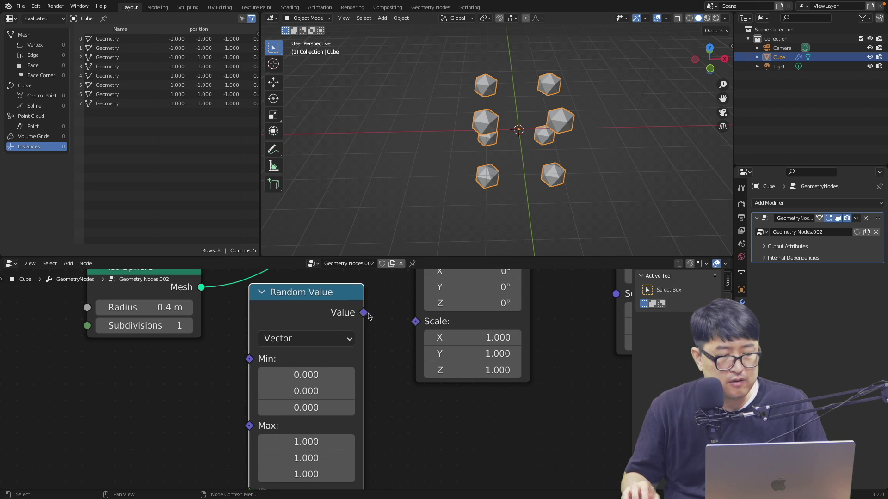
left_click_drag(363, 312, 415, 322)
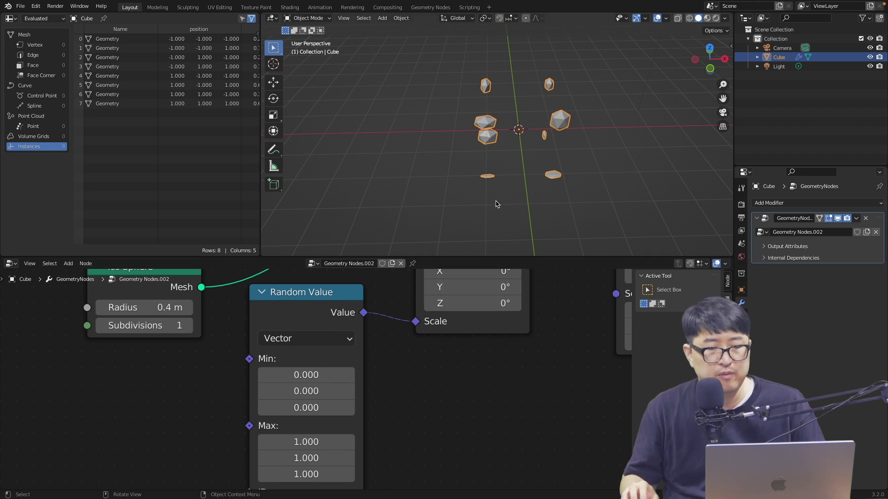
middle_click_drag(536, 193, 538, 193)
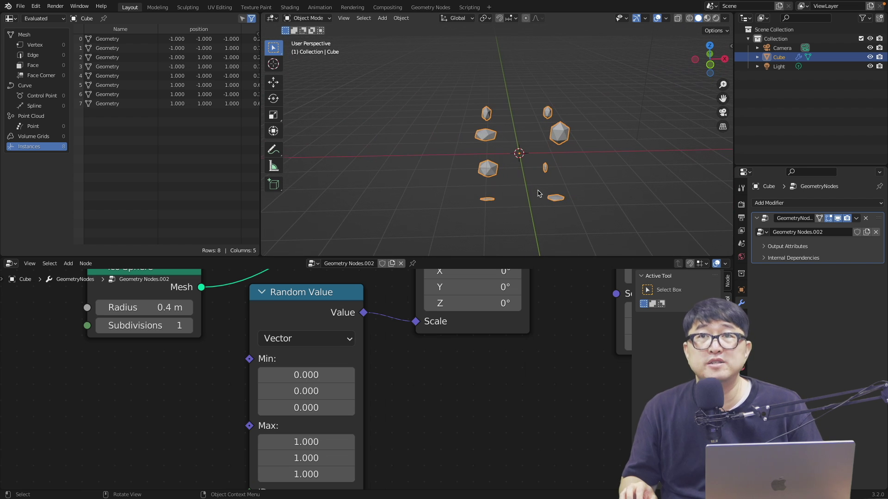